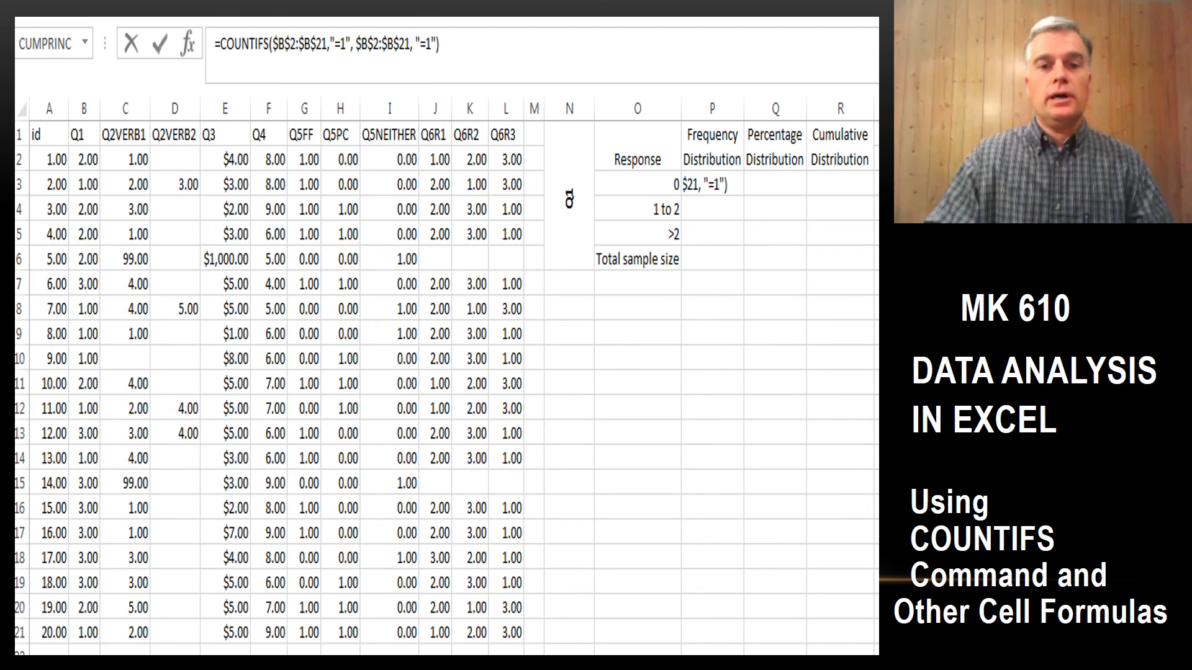
pyautogui.moveTo(566, 231); pyautogui.dragTo(581, 231)
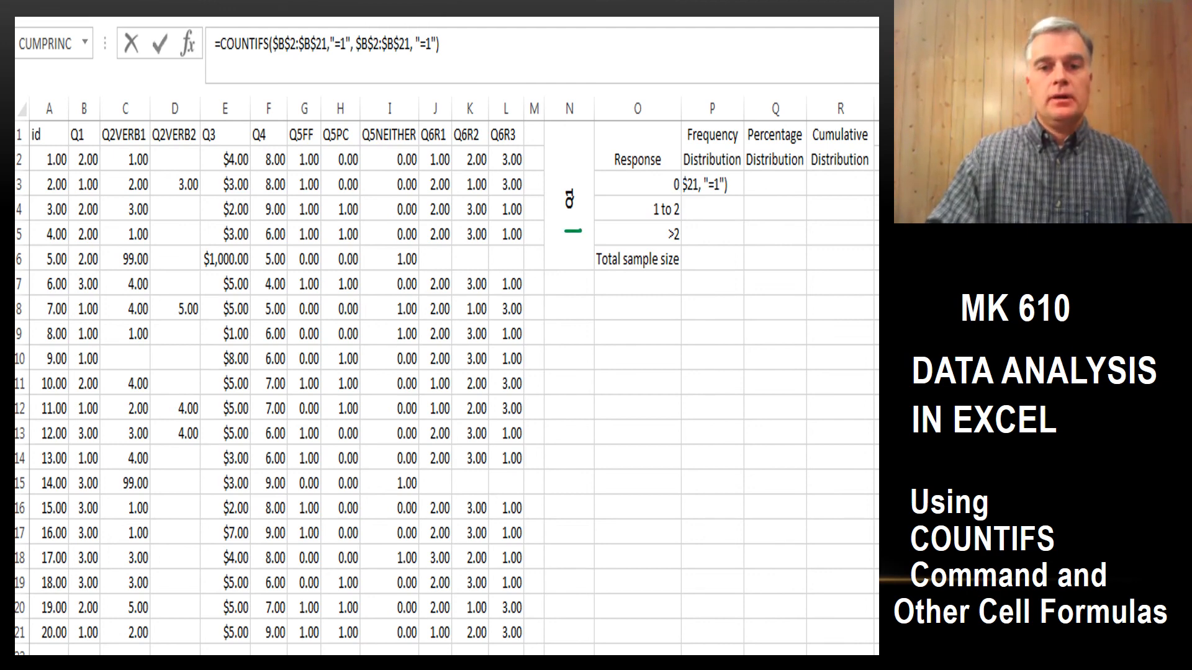
pyautogui.moveTo(685, 169); pyautogui.dragTo(739, 168)
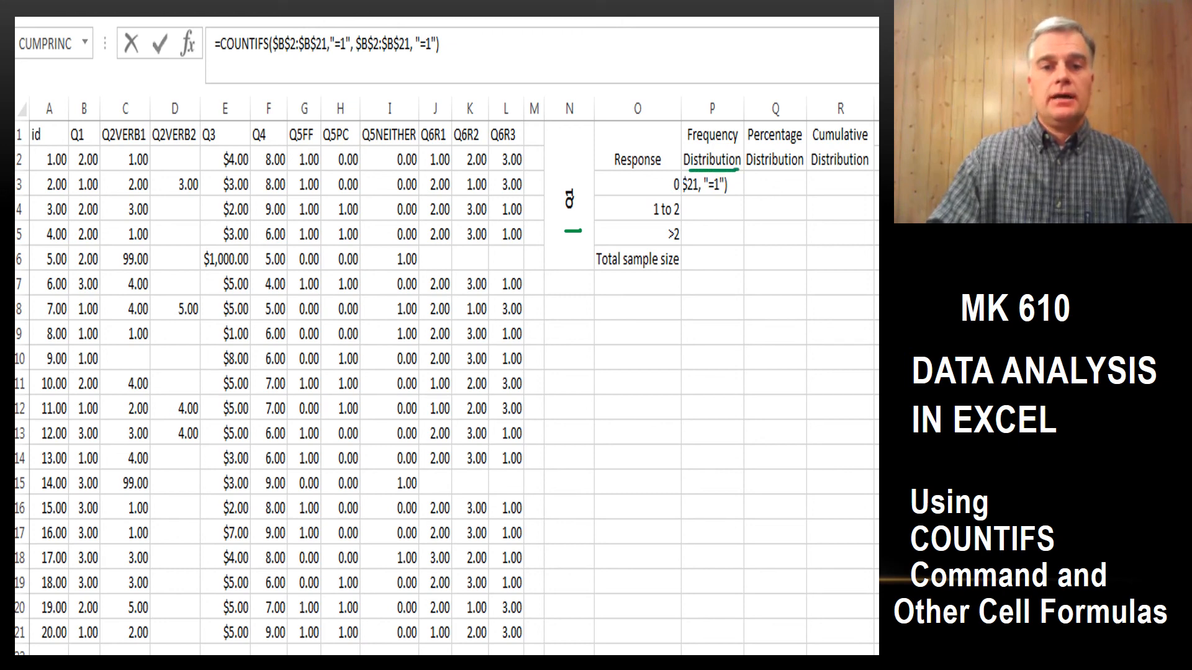
pyautogui.moveTo(626, 192); pyautogui.dragTo(680, 196)
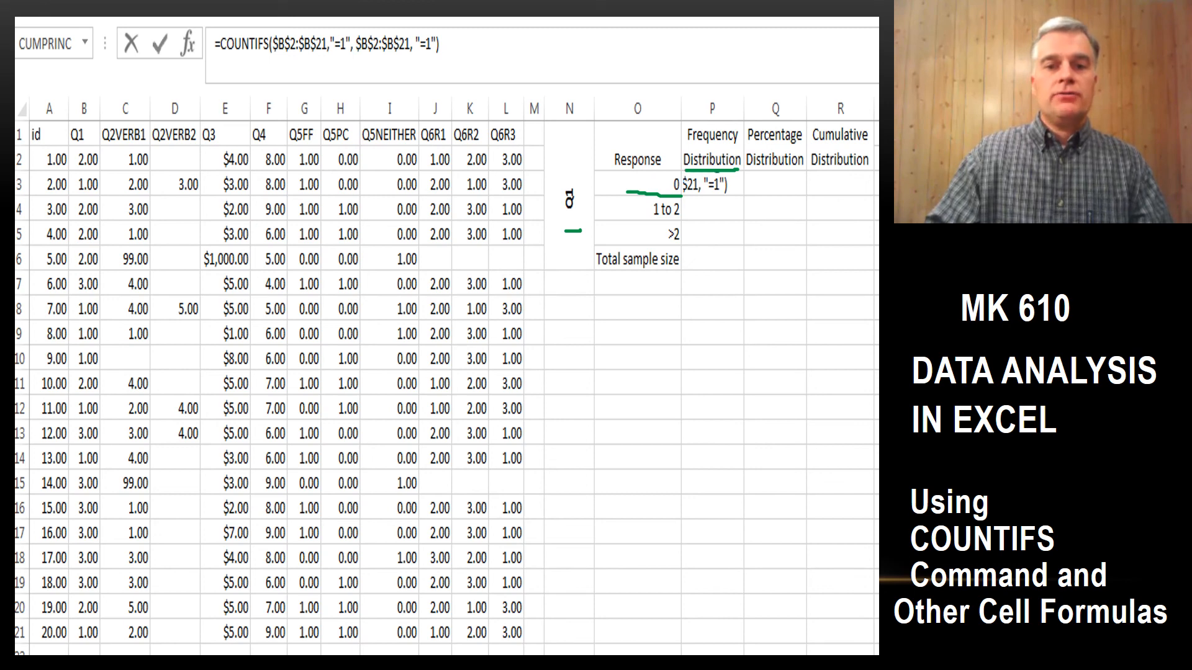
pyautogui.moveTo(684, 174)
pyautogui.mouseDown()
pyautogui.moveTo(678, 196)
pyautogui.moveTo(723, 206)
pyautogui.moveTo(748, 179)
pyautogui.moveTo(727, 165)
pyautogui.mouseUp()
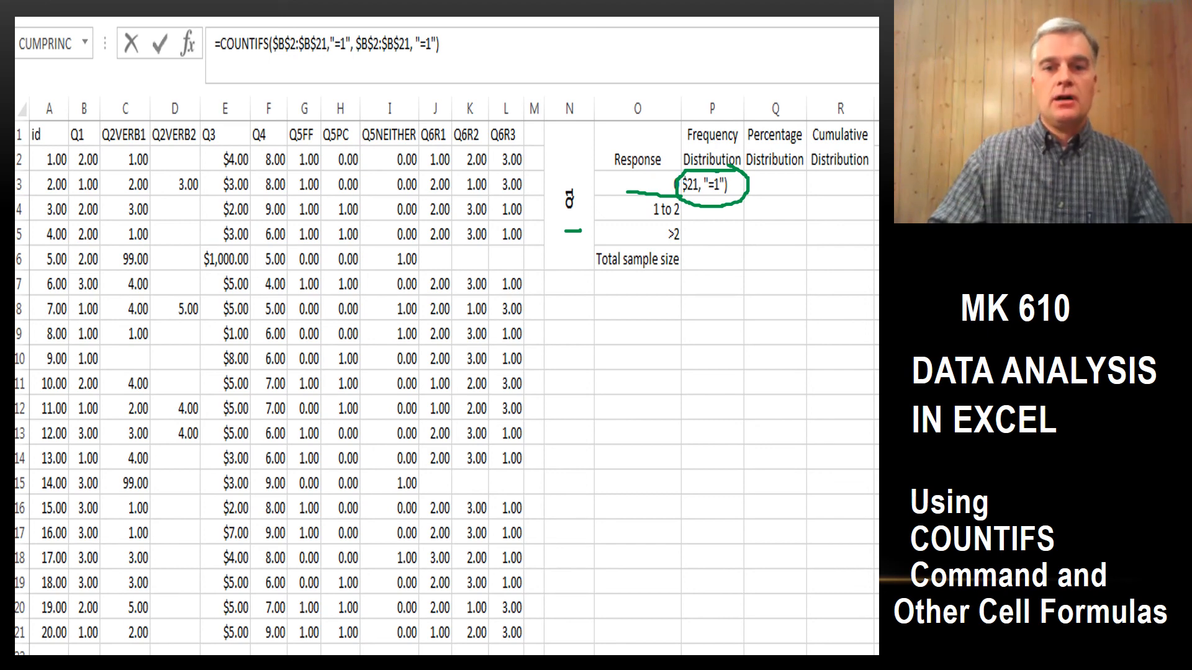
pyautogui.moveTo(700, 120); pyautogui.dragTo(722, 116)
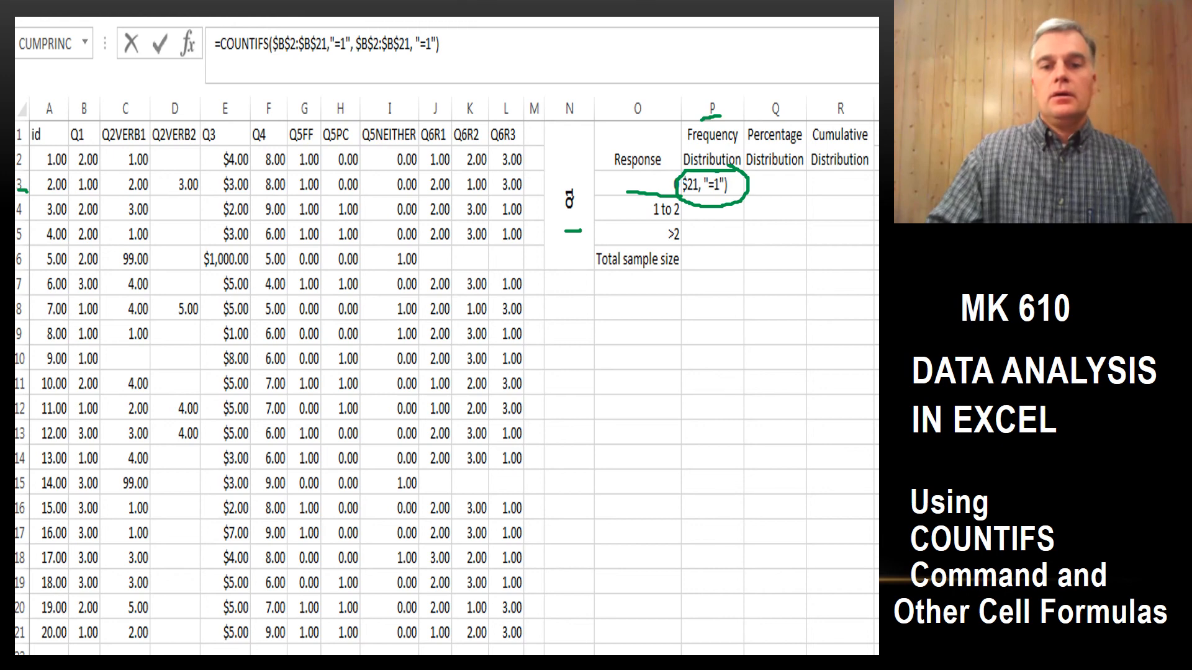
pyautogui.moveTo(696, 199); pyautogui.dragTo(717, 198)
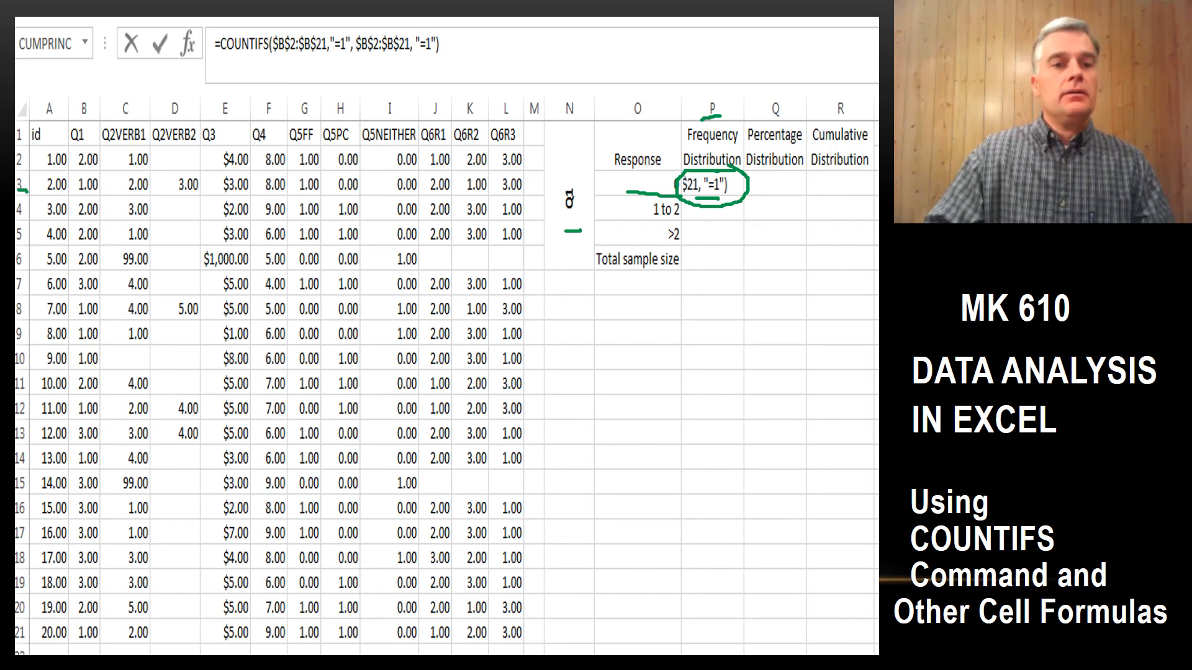
pyautogui.moveTo(214, 56); pyautogui.dragTo(440, 60)
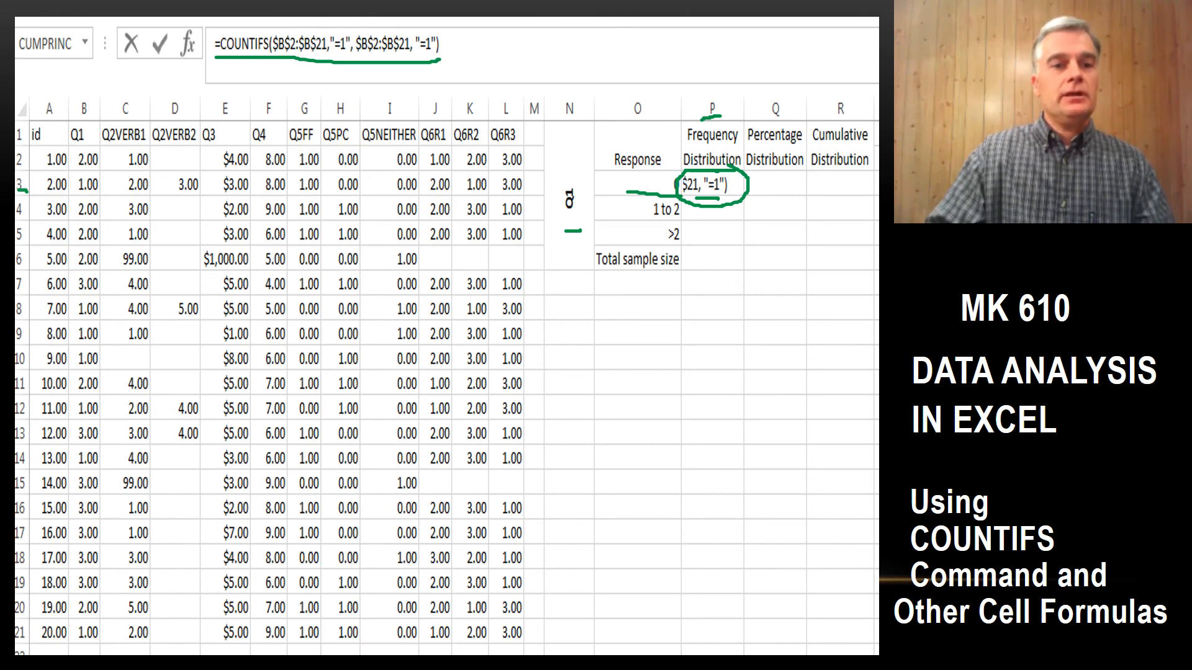
pyautogui.moveTo(220, 69); pyautogui.dragTo(431, 70)
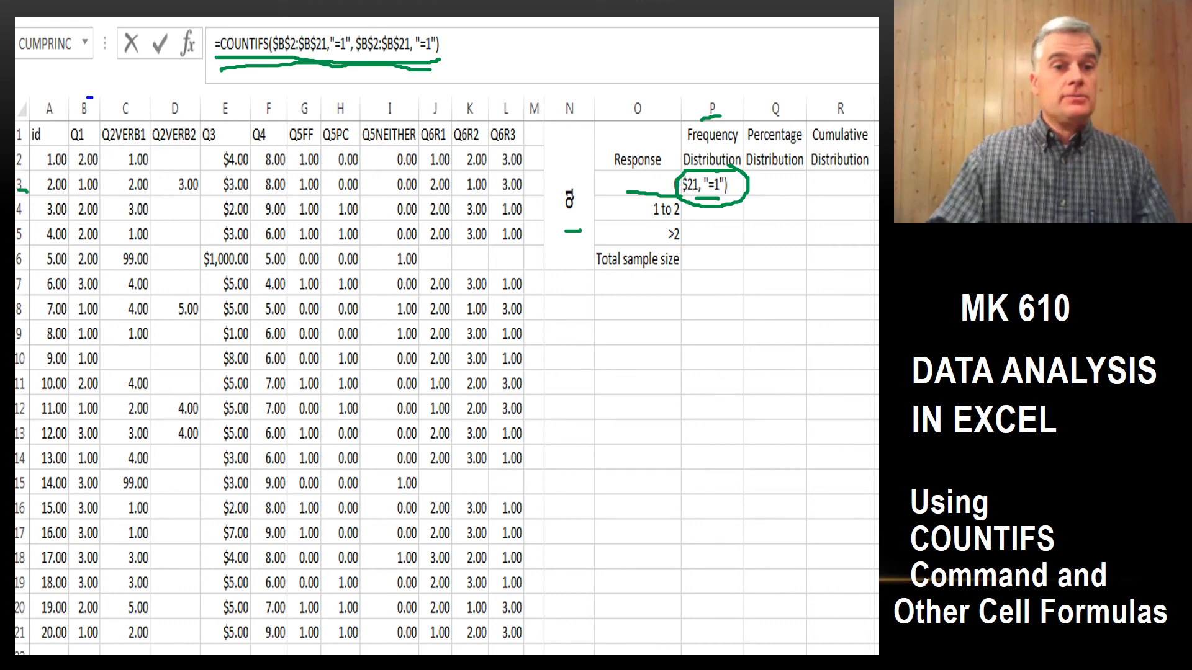
pyautogui.moveTo(87, 97)
pyautogui.mouseDown()
pyautogui.moveTo(76, 98)
pyautogui.moveTo(84, 121)
pyautogui.moveTo(99, 104)
pyautogui.mouseUp()
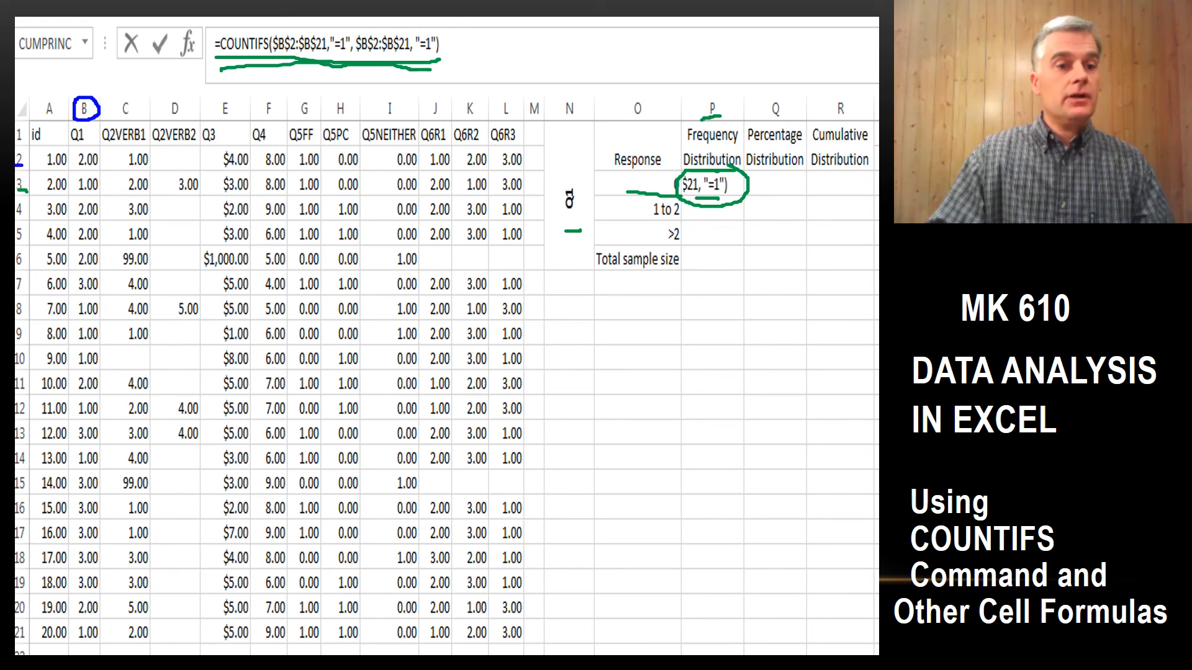
pyautogui.moveTo(20, 645); pyautogui.dragTo(8, 648)
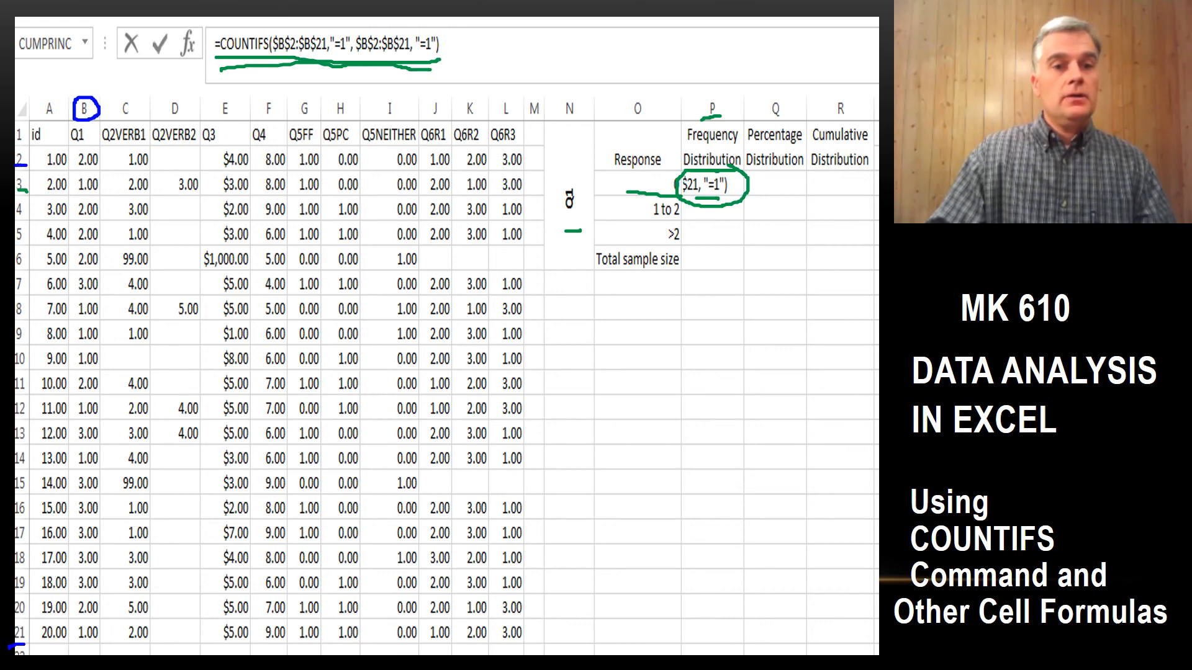
pyautogui.moveTo(277, 67); pyautogui.dragTo(399, 61)
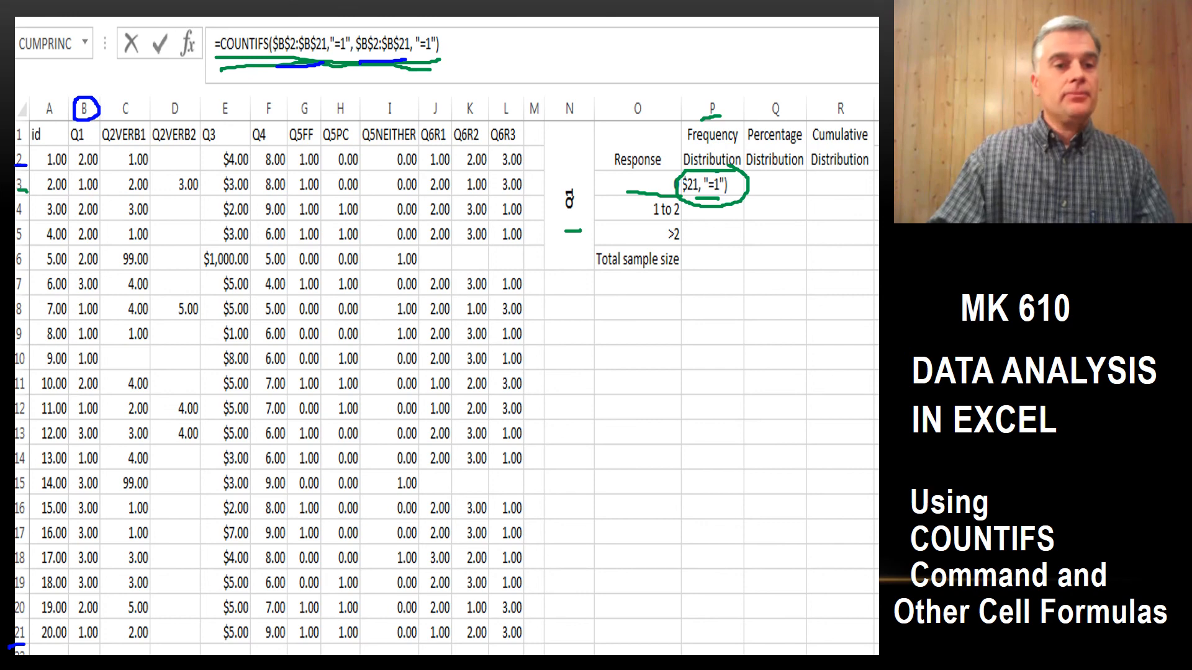
pyautogui.moveTo(81, 122)
pyautogui.mouseDown()
pyautogui.moveTo(67, 152)
pyautogui.moveTo(56, 479)
pyautogui.moveTo(89, 651)
pyautogui.moveTo(108, 615)
pyautogui.moveTo(119, 520)
pyautogui.moveTo(108, 227)
pyautogui.moveTo(81, 127)
pyautogui.mouseUp()
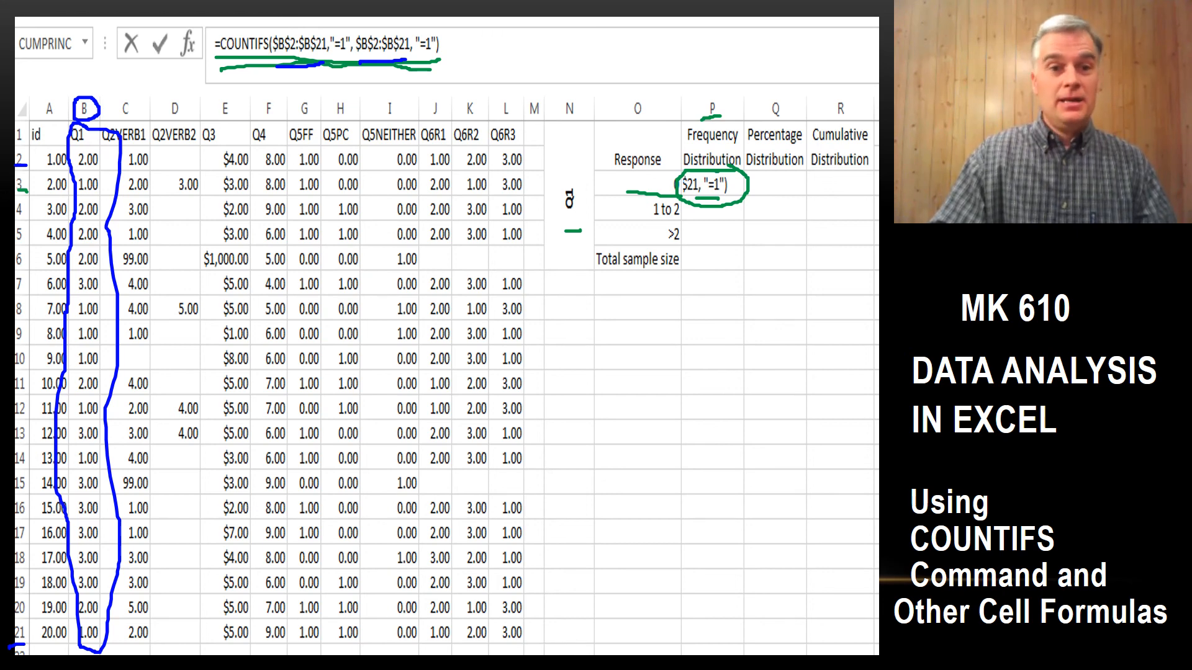
pyautogui.moveTo(339, 72); pyautogui.dragTo(352, 75)
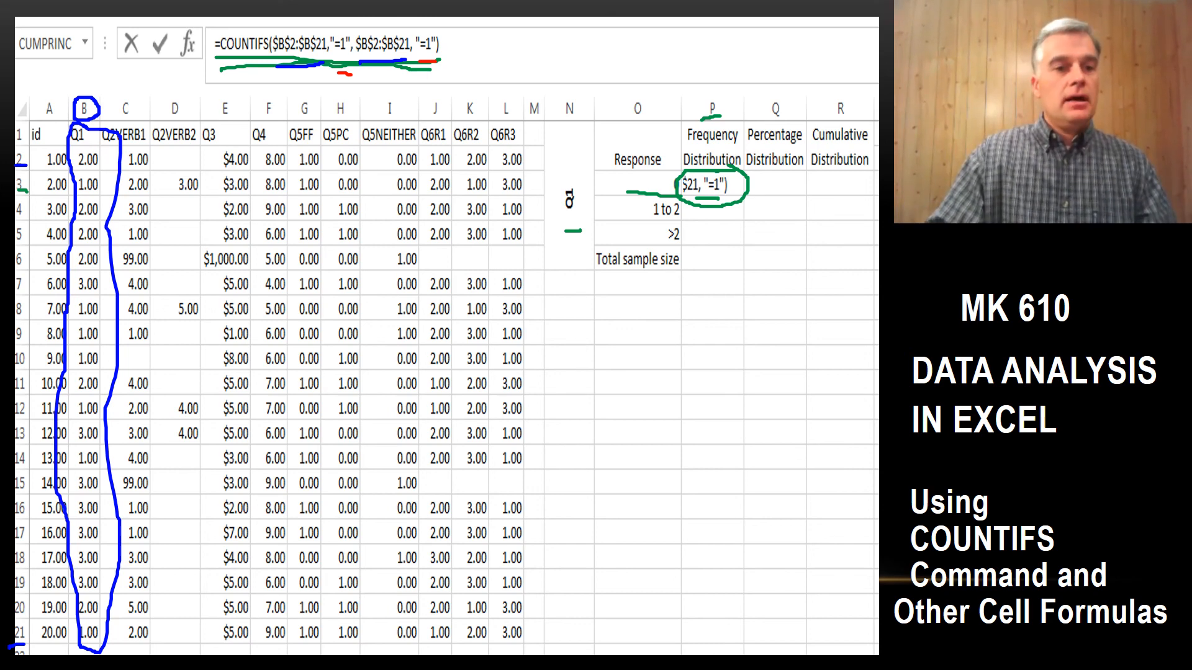
pyautogui.moveTo(84, 193); pyautogui.dragTo(94, 195)
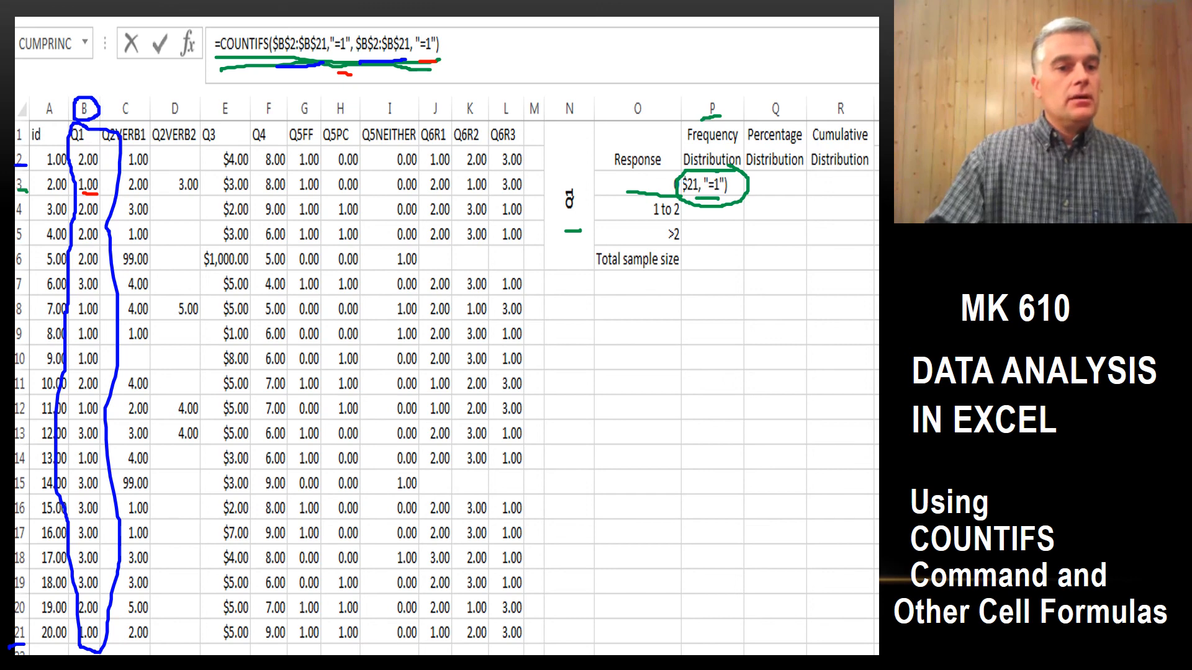
pyautogui.moveTo(81, 320)
pyautogui.mouseDown()
pyautogui.moveTo(98, 321)
pyautogui.moveTo(91, 374)
pyautogui.mouseUp()
pyautogui.moveTo(80, 421); pyautogui.dragTo(98, 420)
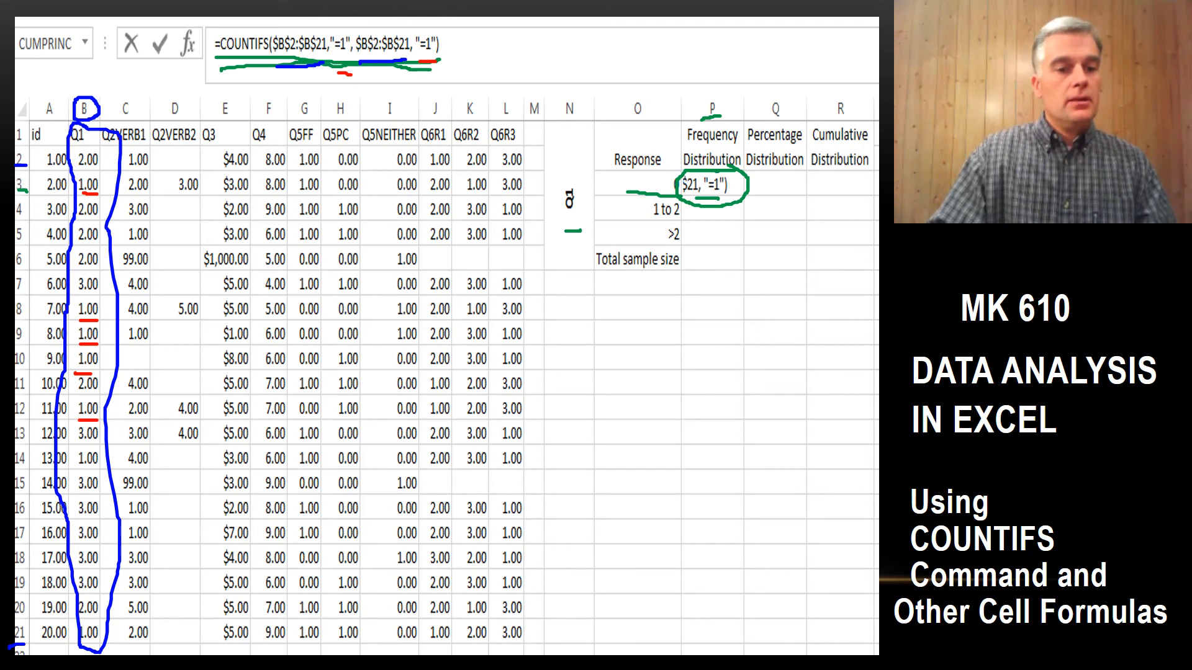
pyautogui.moveTo(80, 475); pyautogui.dragTo(105, 470)
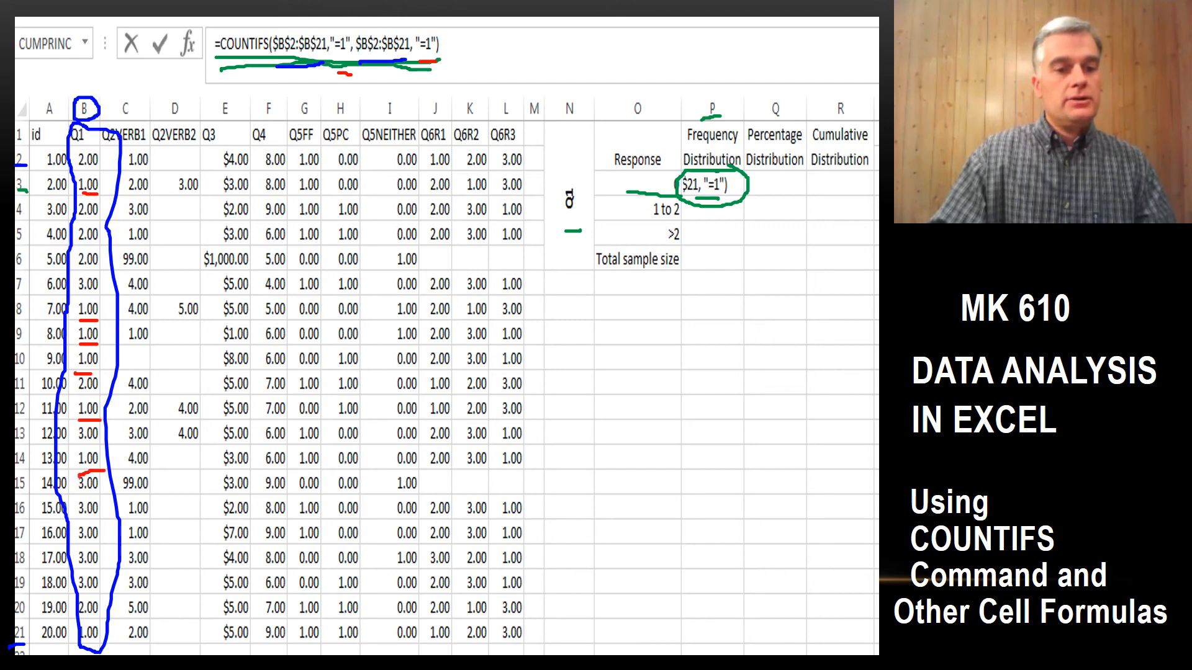
pyautogui.moveTo(82, 639); pyautogui.dragTo(105, 640)
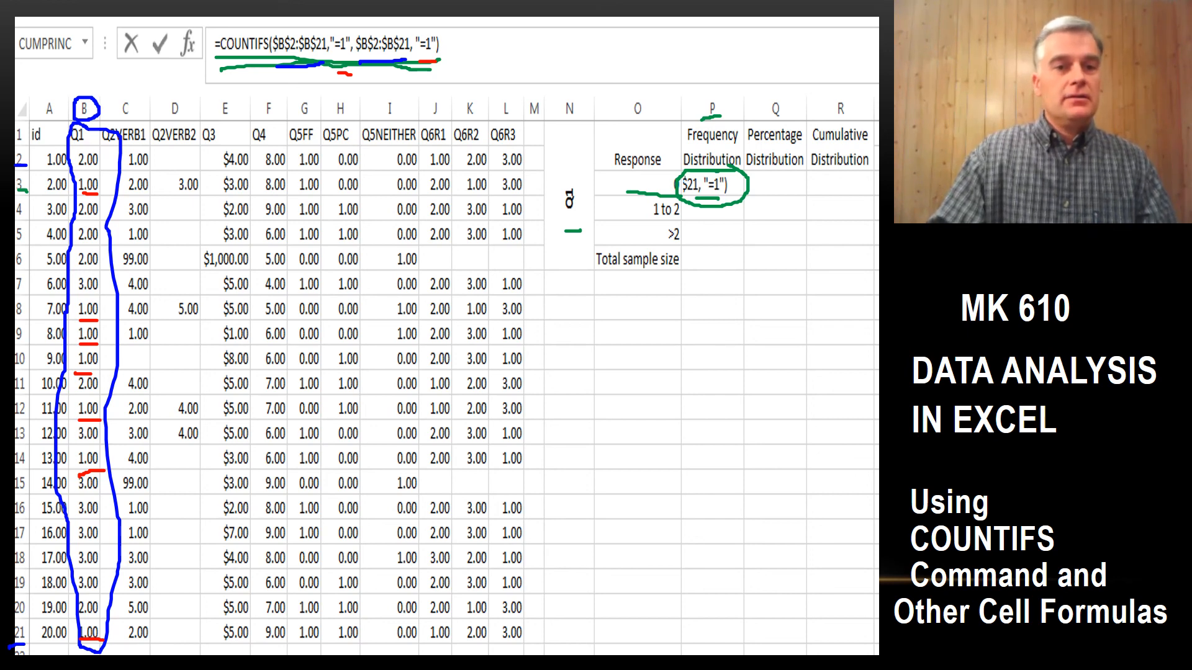
pyautogui.moveTo(278, 75); pyautogui.dragTo(404, 74)
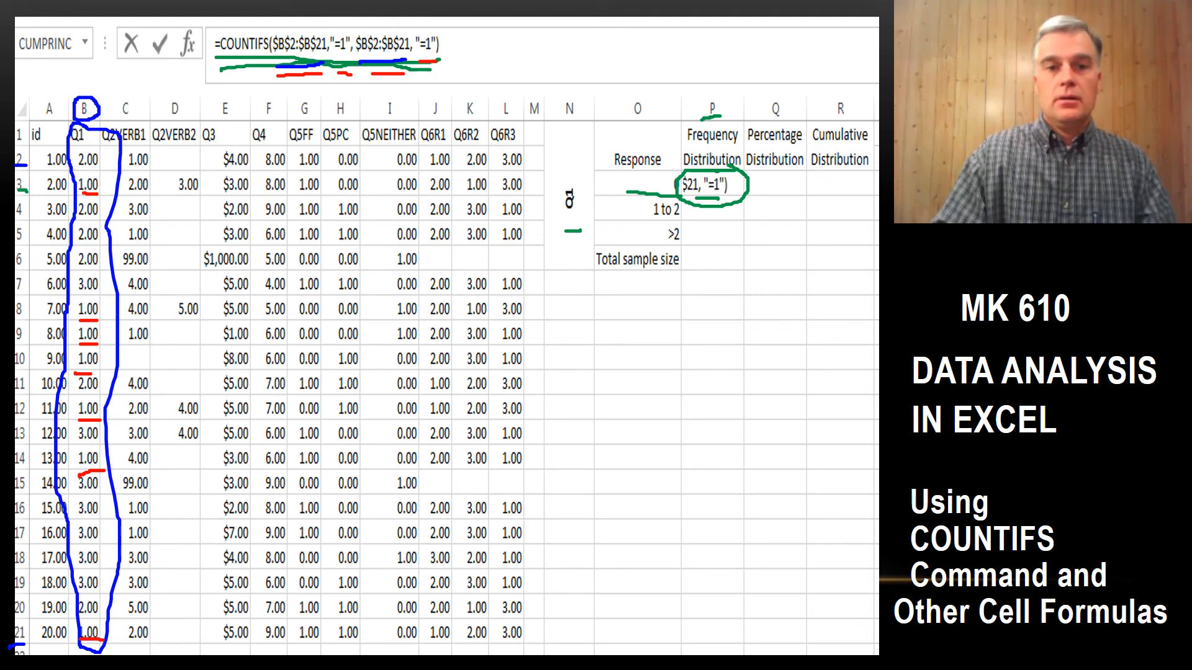
pyautogui.moveTo(339, 81); pyautogui.dragTo(441, 77)
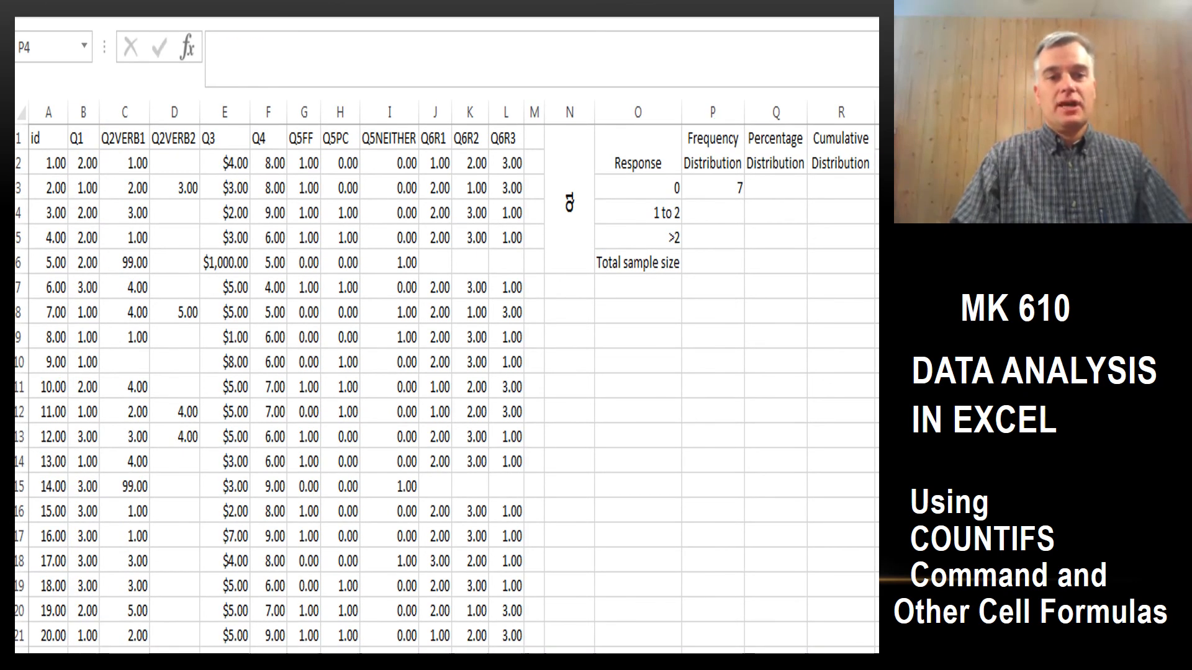
pyautogui.moveTo(706, 199)
pyautogui.mouseDown()
pyautogui.moveTo(739, 203)
pyautogui.moveTo(748, 168)
pyautogui.moveTo(704, 179)
pyautogui.moveTo(703, 203)
pyautogui.mouseUp()
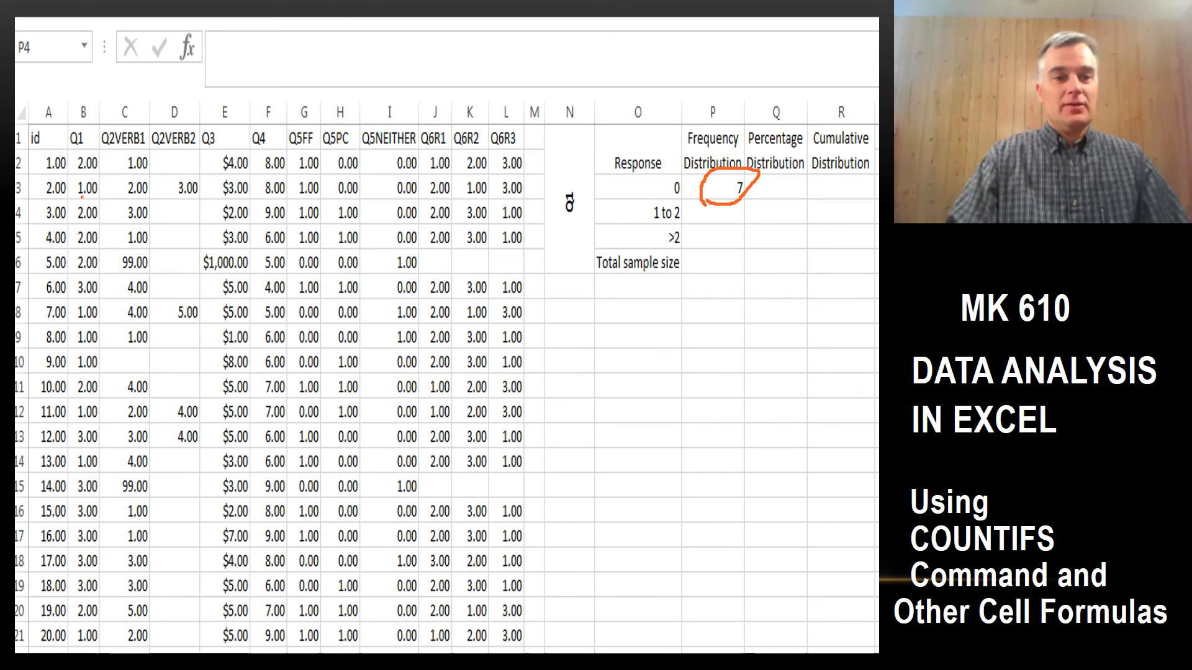
pyautogui.moveTo(80, 198); pyautogui.dragTo(93, 198)
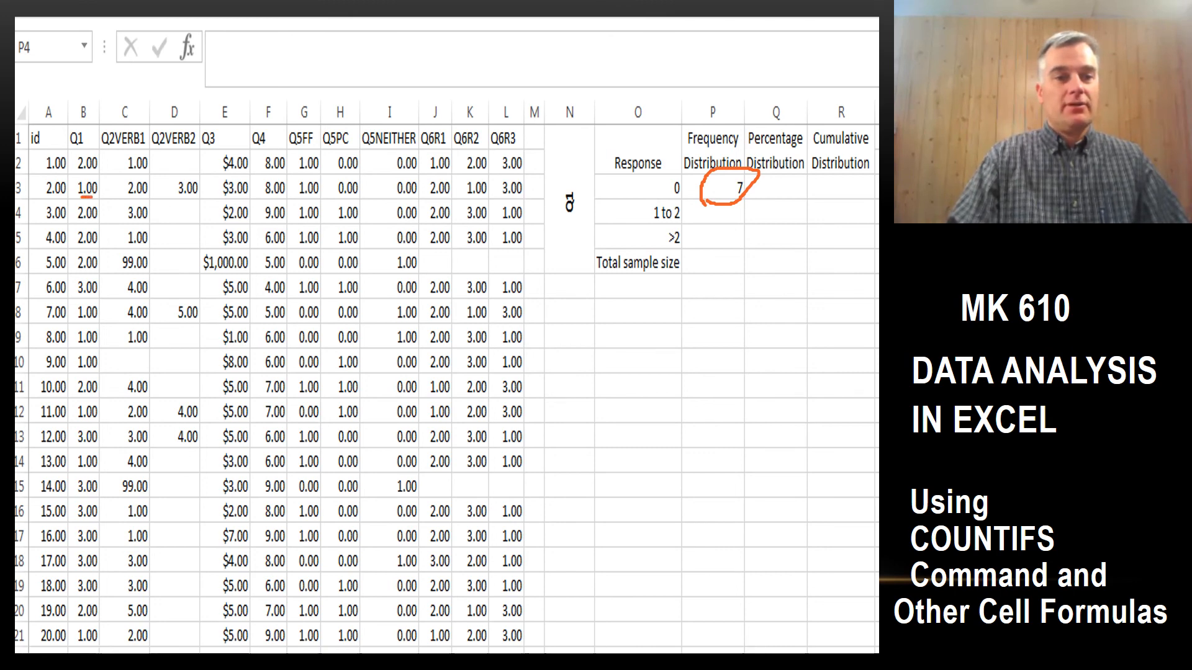
pyautogui.moveTo(77, 323)
pyautogui.mouseDown()
pyautogui.moveTo(98, 322)
pyautogui.moveTo(85, 345)
pyautogui.moveTo(97, 370)
pyautogui.mouseUp()
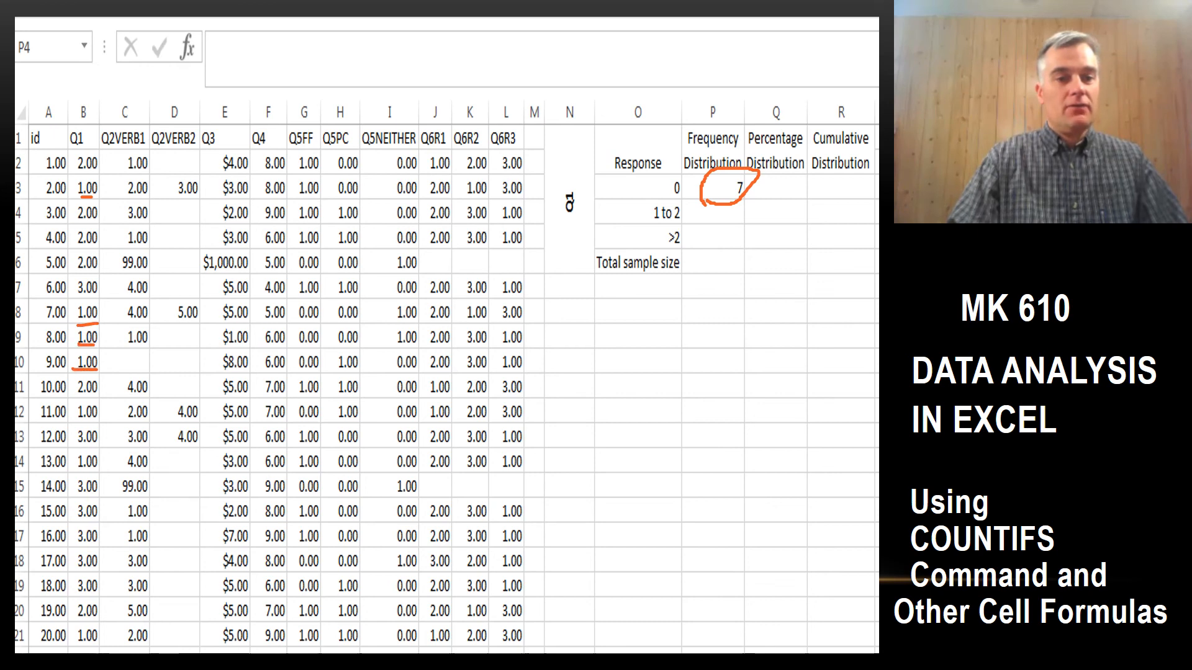
pyautogui.moveTo(73, 423); pyautogui.dragTo(96, 422)
pyautogui.moveTo(72, 466); pyautogui.dragTo(97, 464)
pyautogui.moveTo(78, 643); pyautogui.dragTo(96, 641)
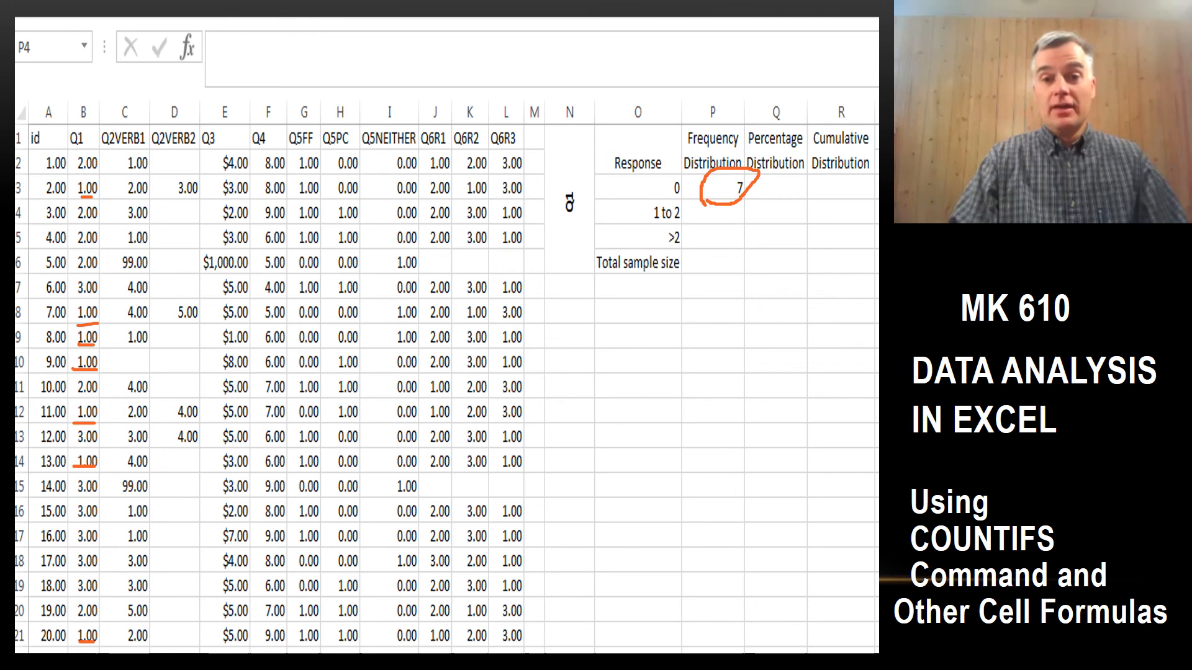
pyautogui.moveTo(728, 107)
pyautogui.mouseDown()
pyautogui.moveTo(701, 127)
pyautogui.moveTo(727, 105)
pyautogui.mouseUp()
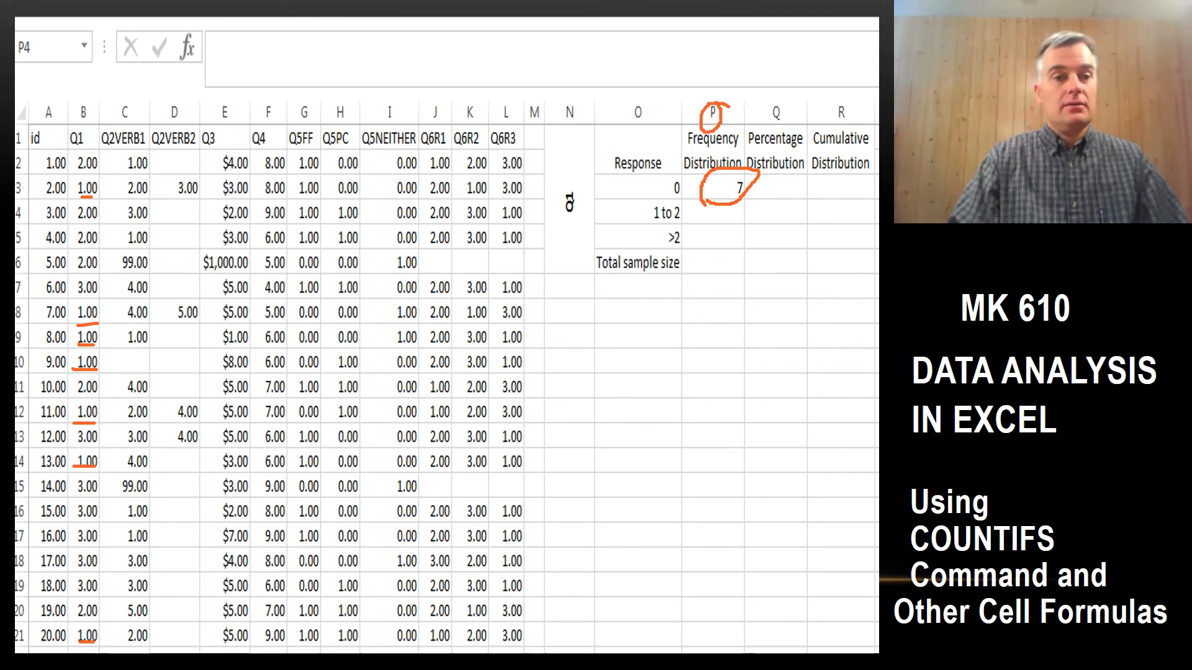
pyautogui.moveTo(24, 180)
pyautogui.mouseDown()
pyautogui.moveTo(14, 191)
pyautogui.moveTo(34, 181)
pyautogui.mouseUp()
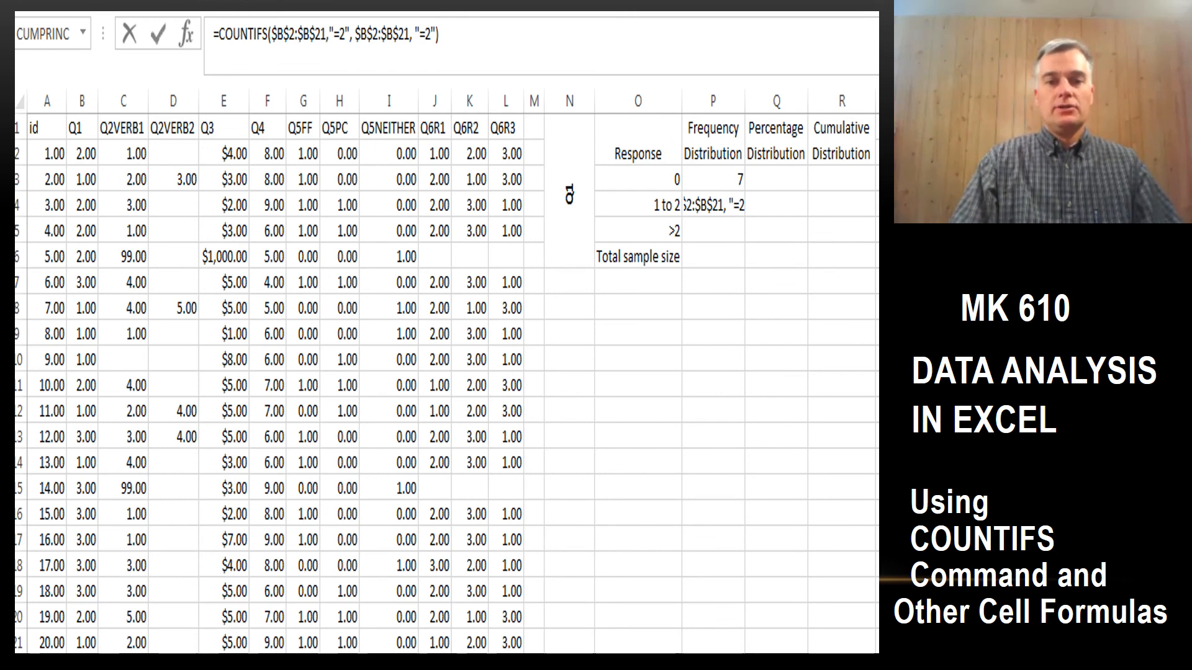
pyautogui.moveTo(690, 218); pyautogui.dragTo(738, 216)
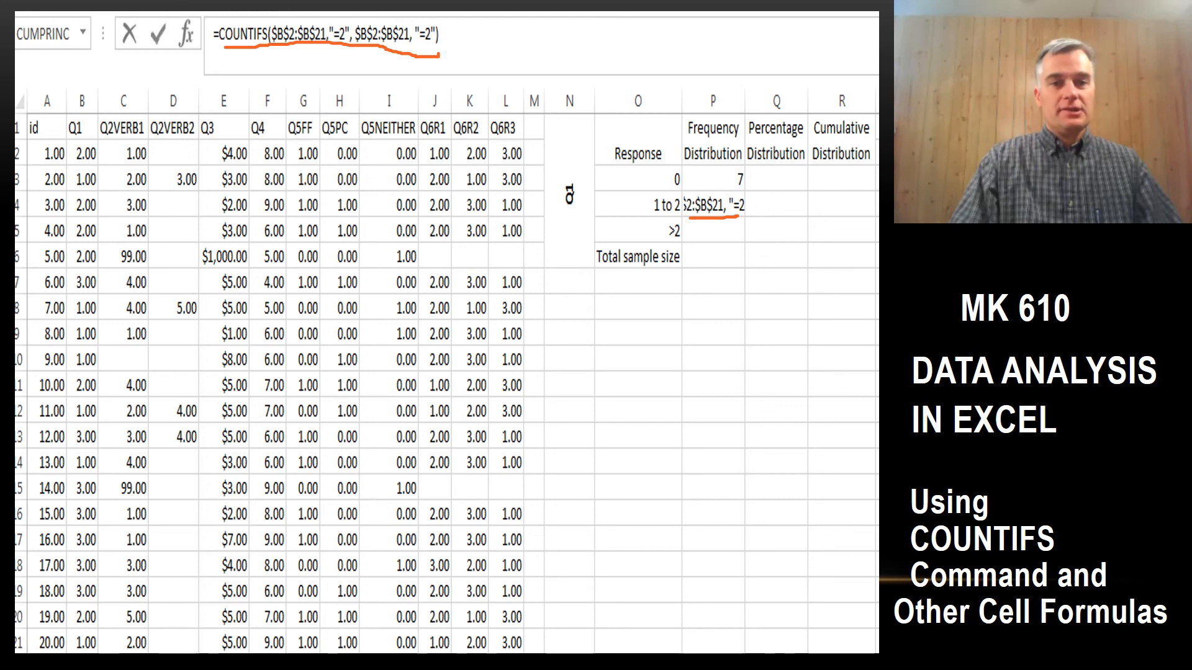
pyautogui.moveTo(329, 41)
pyautogui.mouseDown()
pyautogui.moveTo(329, 20)
pyautogui.moveTo(352, 19)
pyautogui.moveTo(346, 41)
pyautogui.moveTo(434, 20)
pyautogui.moveTo(428, 48)
pyautogui.mouseUp()
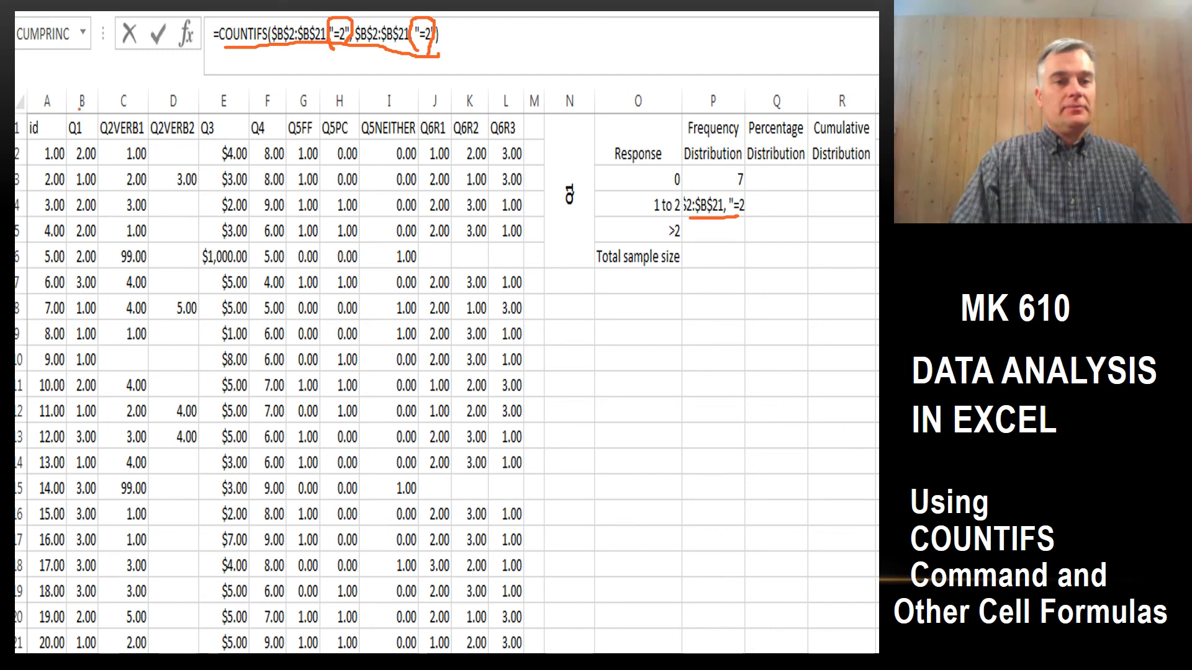
pyautogui.moveTo(79, 110)
pyautogui.mouseDown()
pyautogui.moveTo(77, 87)
pyautogui.moveTo(80, 111)
pyautogui.mouseUp()
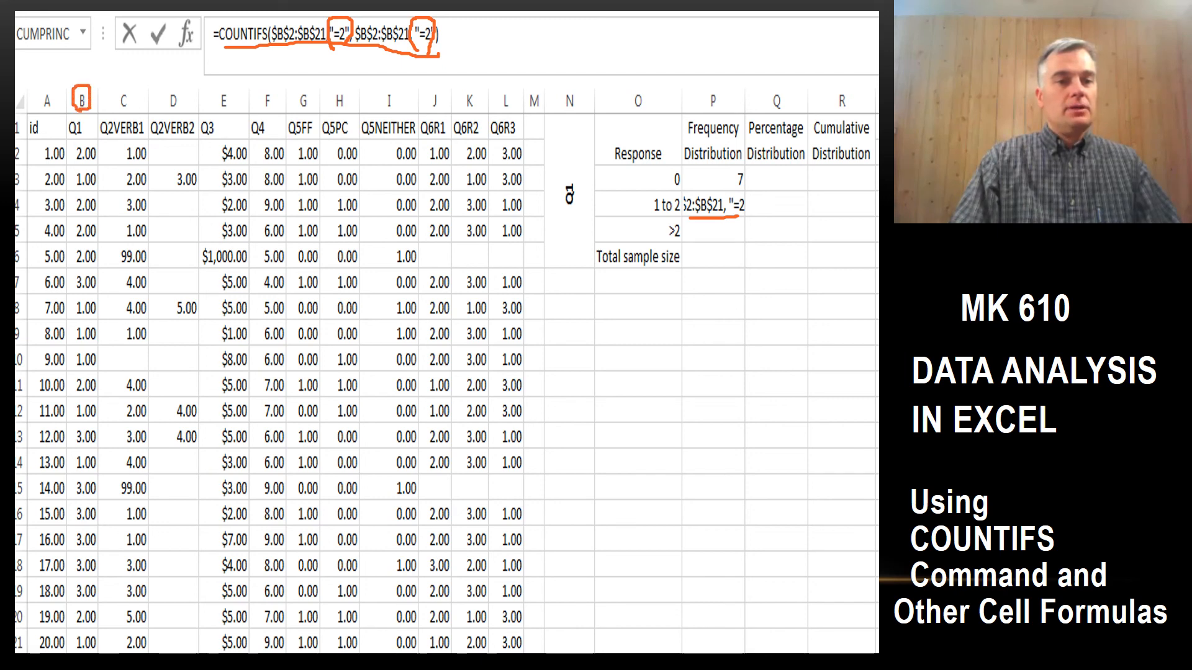
pyautogui.moveTo(12, 152); pyautogui.dragTo(14, 155)
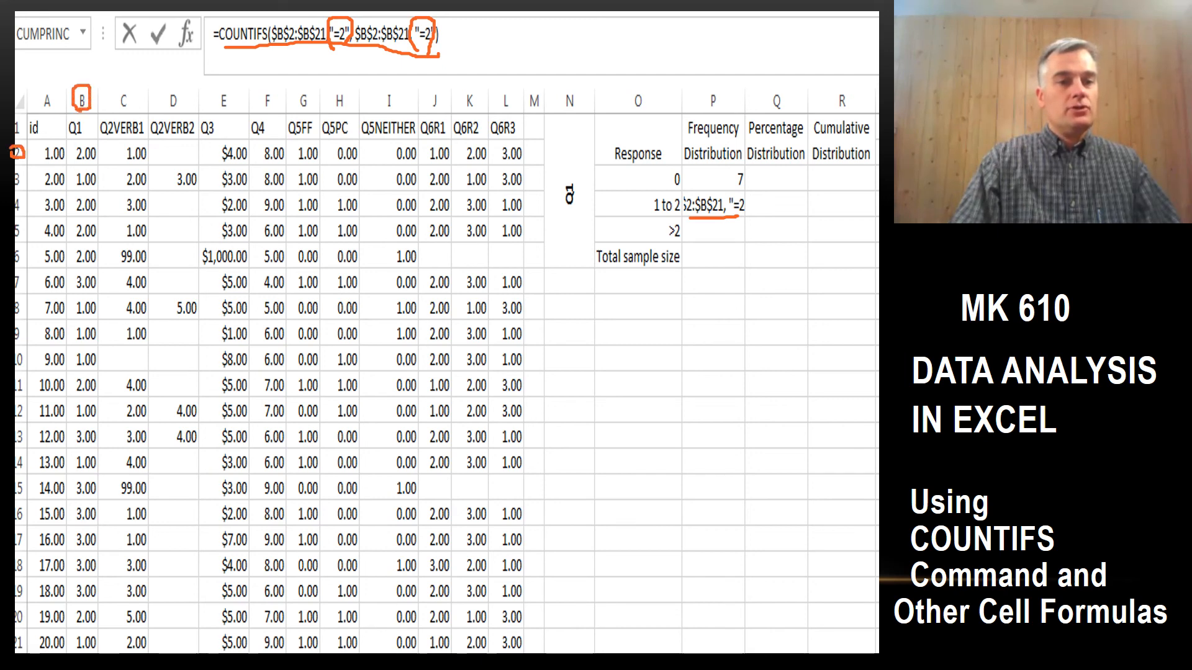
pyautogui.moveTo(19, 638); pyautogui.dragTo(15, 647)
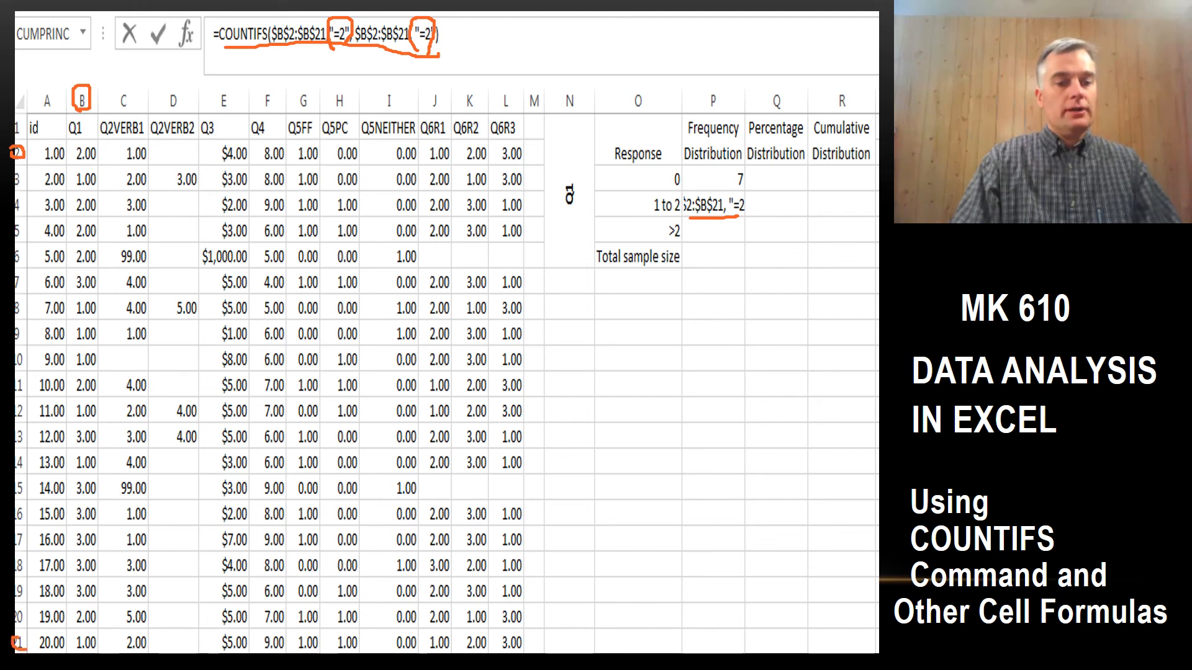
pyautogui.moveTo(73, 142)
pyautogui.mouseDown()
pyautogui.moveTo(63, 429)
pyautogui.moveTo(74, 550)
pyautogui.moveTo(62, 627)
pyautogui.moveTo(94, 661)
pyautogui.moveTo(118, 440)
pyautogui.moveTo(98, 140)
pyautogui.mouseUp()
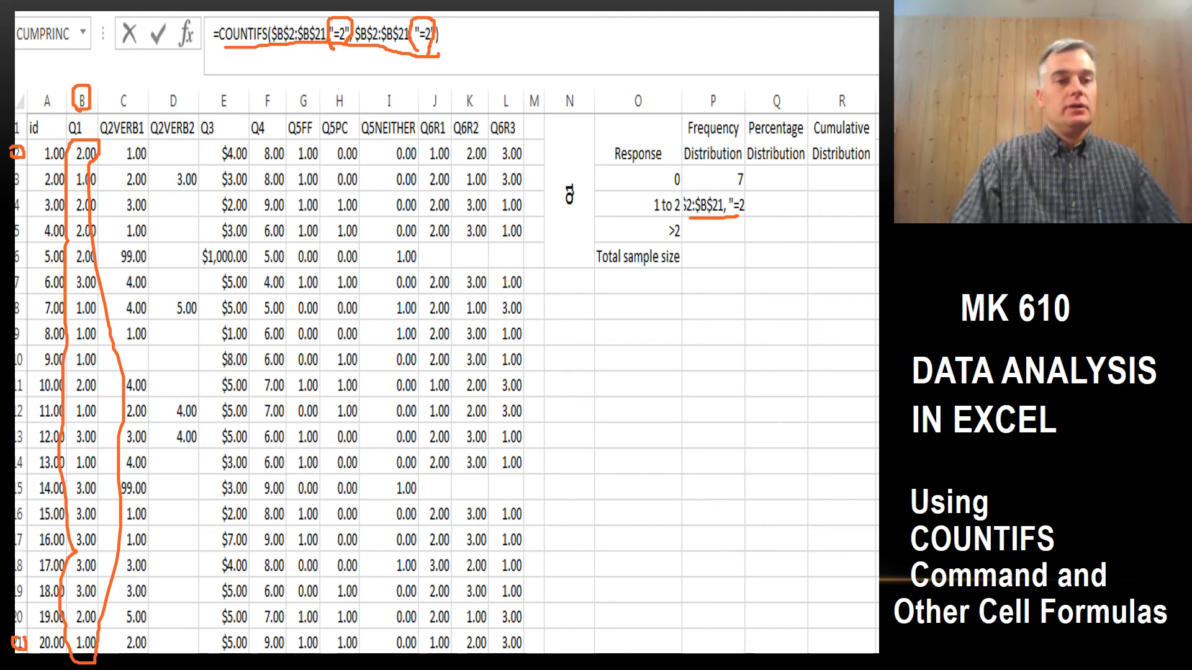
pyautogui.moveTo(75, 162); pyautogui.dragTo(101, 165)
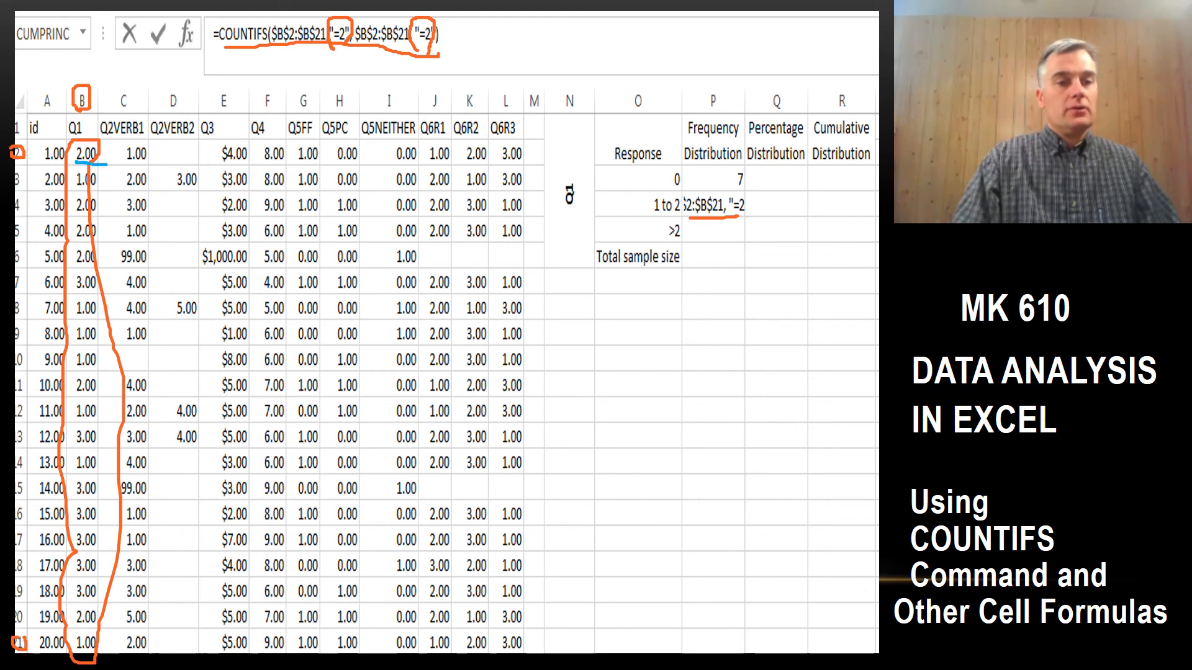
pyautogui.moveTo(76, 216)
pyautogui.mouseDown()
pyautogui.moveTo(89, 216)
pyautogui.moveTo(93, 264)
pyautogui.mouseUp()
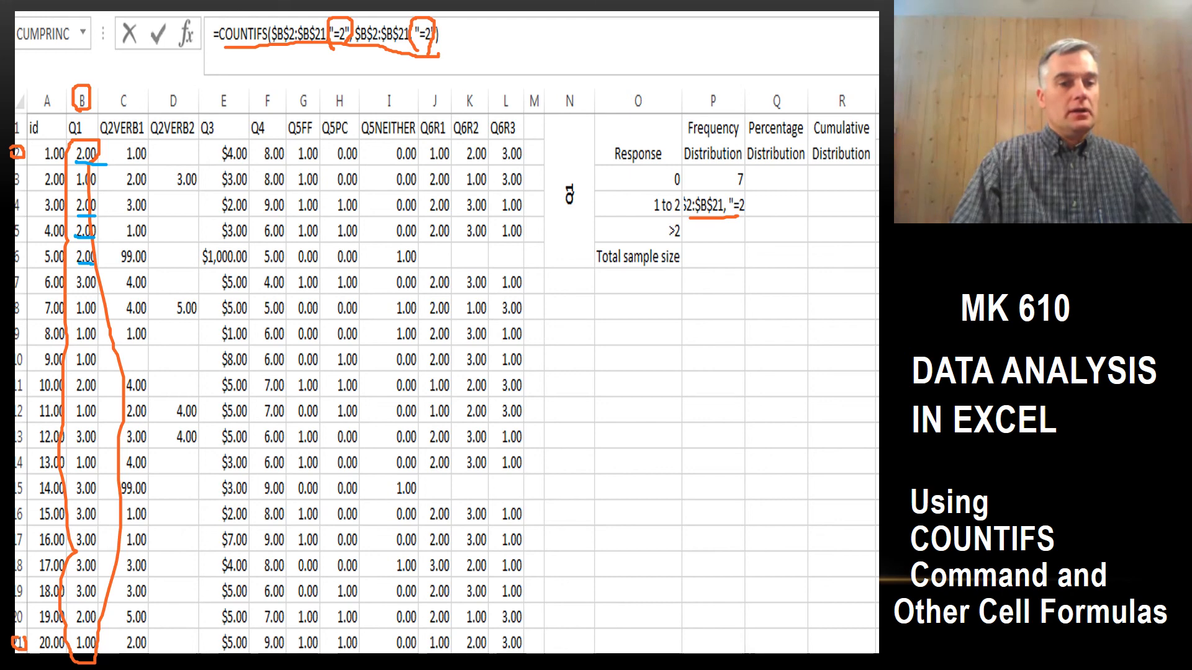
pyautogui.moveTo(76, 392); pyautogui.dragTo(99, 395)
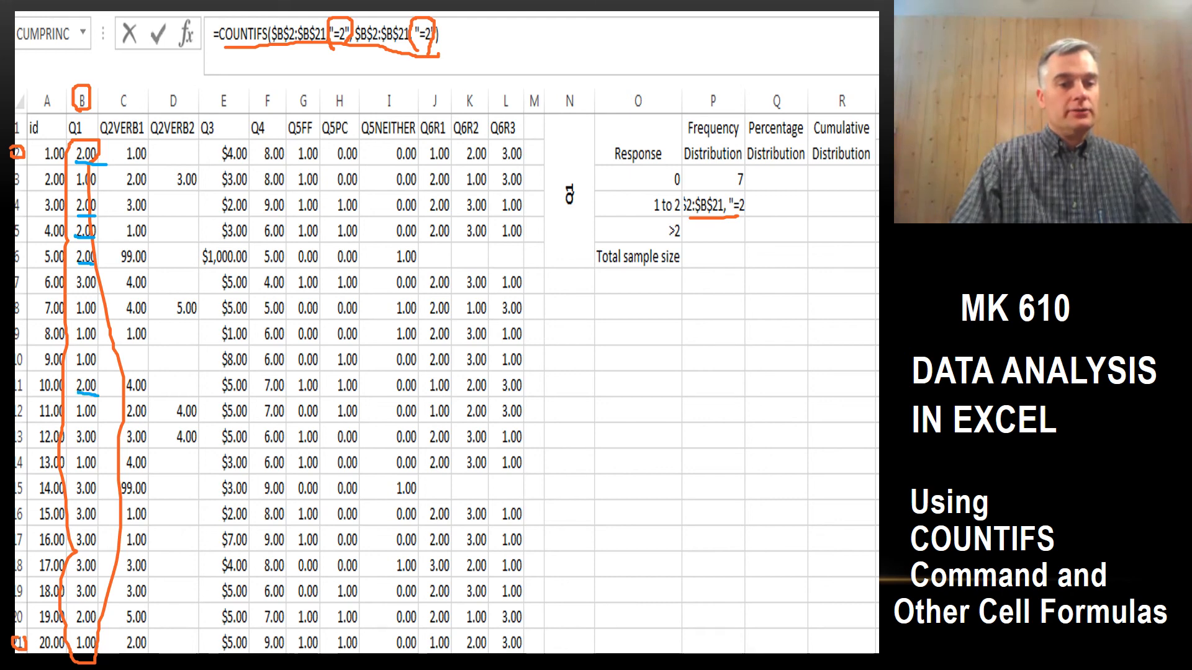
pyautogui.moveTo(75, 627); pyautogui.dragTo(87, 627)
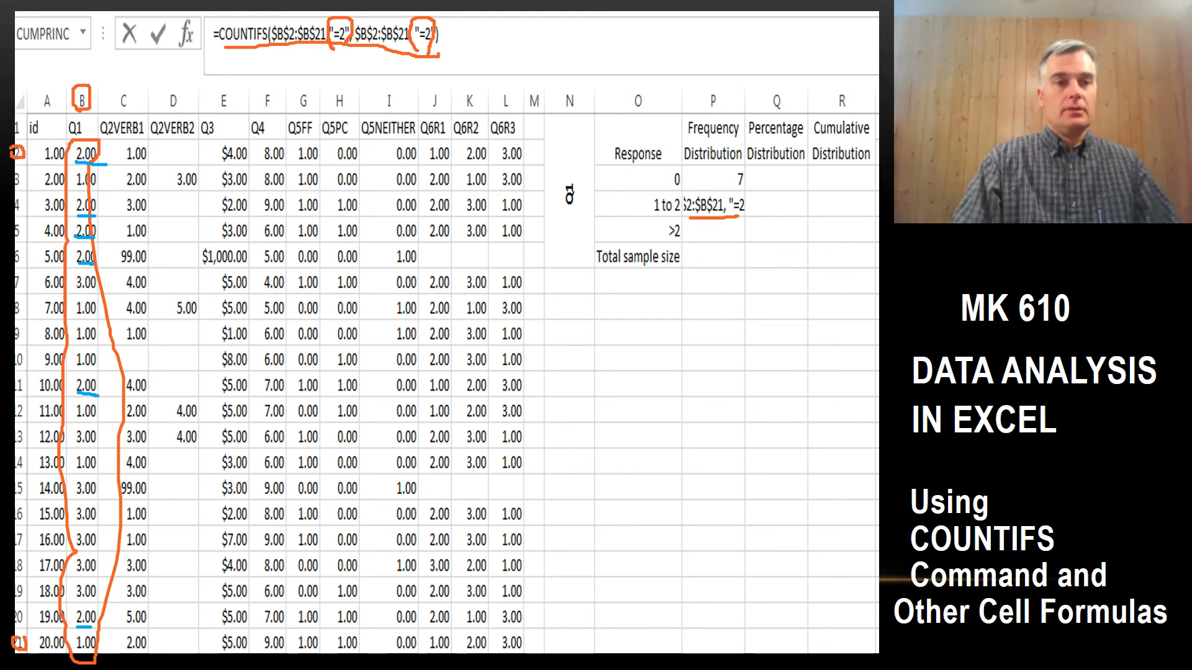
# Underline the 1 to 2 frequency in P4, and the COUNTIFS formula with "=3" criteria on the following slide.
pyautogui.press('Right')
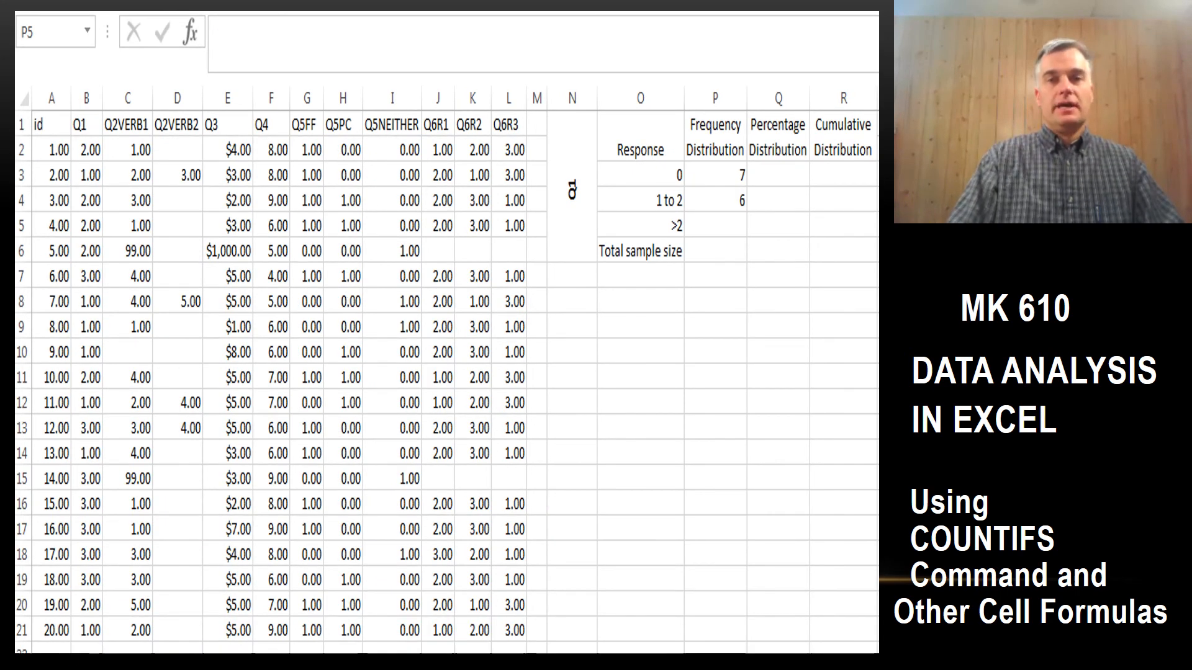
pyautogui.moveTo(719, 220); pyautogui.dragTo(764, 211)
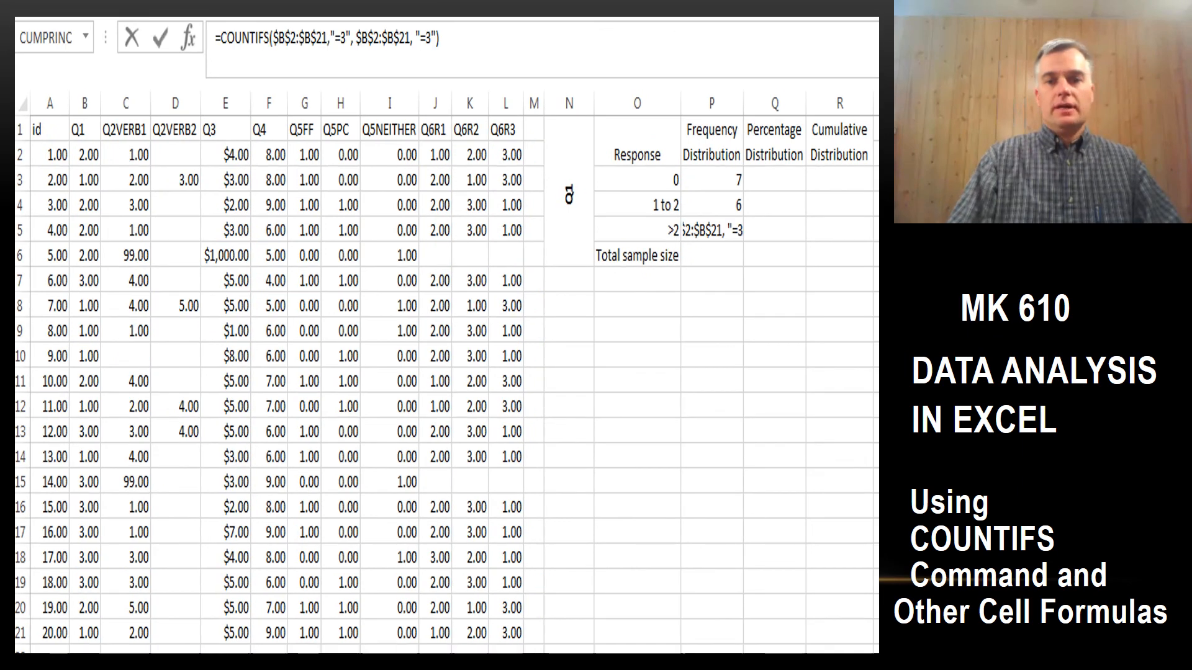
pyautogui.moveTo(698, 247); pyautogui.dragTo(736, 241)
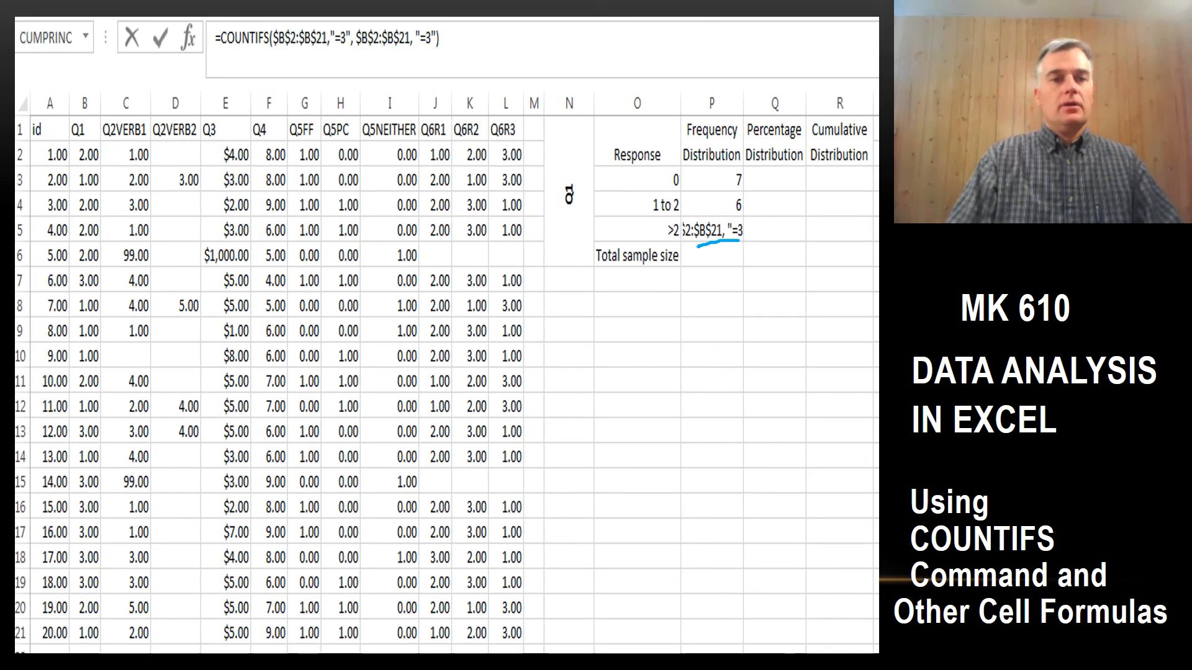
pyautogui.moveTo(219, 42); pyautogui.dragTo(445, 56)
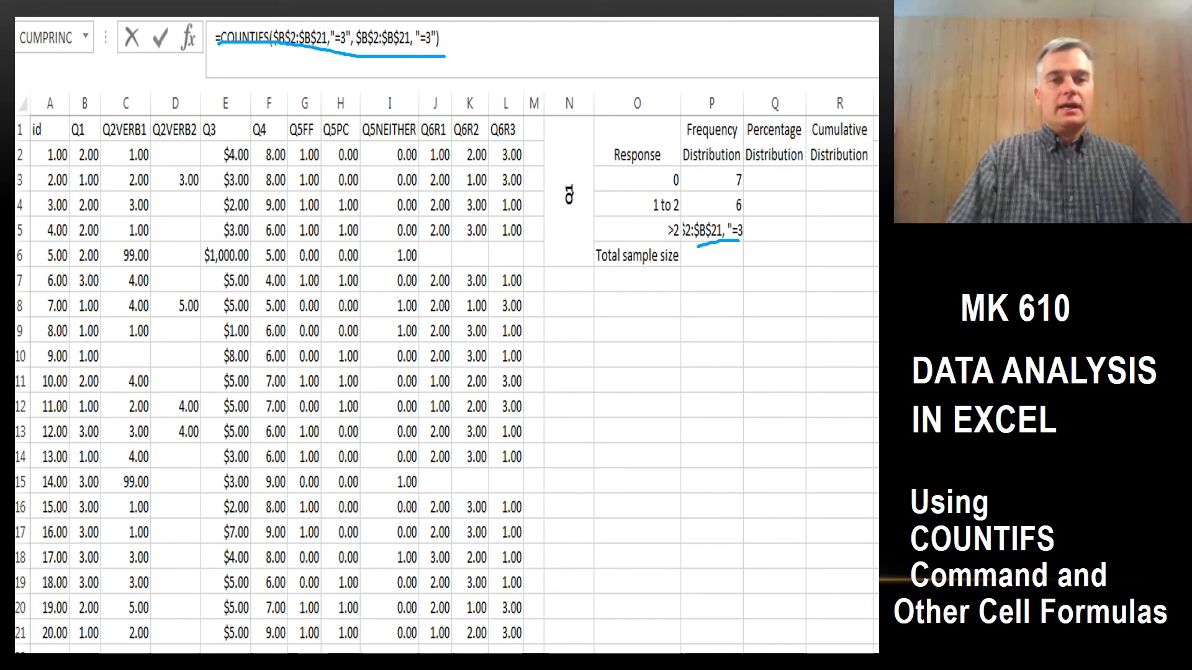
pyautogui.moveTo(283, 45); pyautogui.dragTo(330, 50)
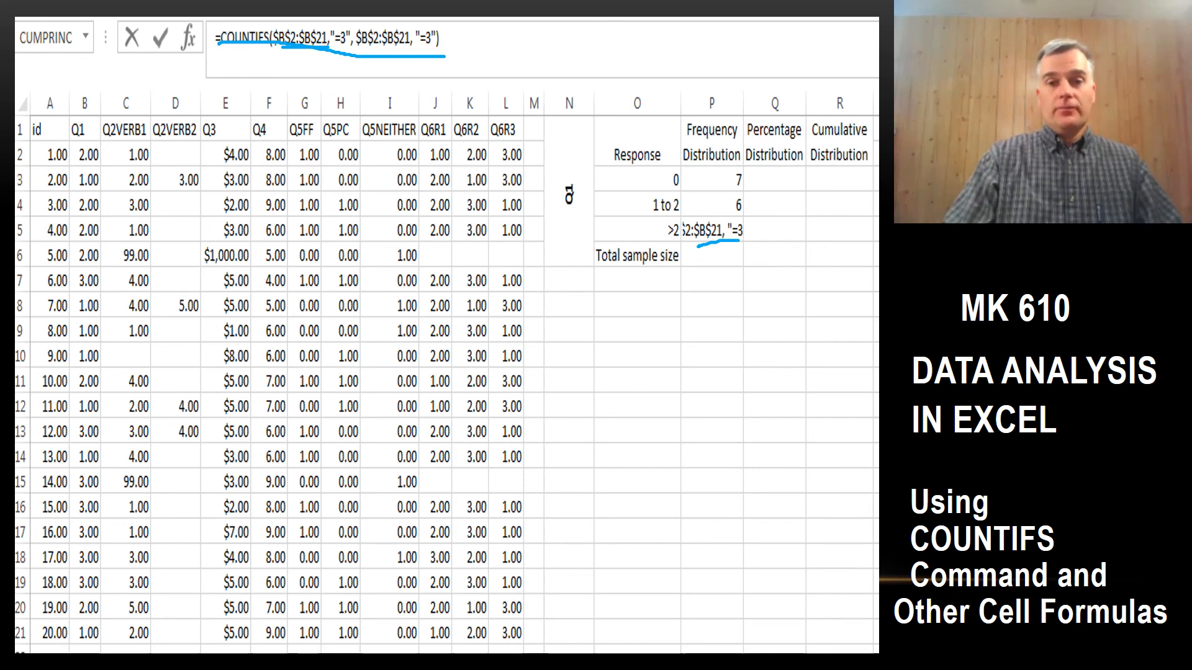
# Underline the frequency cells for responses 0, 1 to 2 and >2, and underline the COUNTIFS arguments again.
pyautogui.moveTo(699, 193)
pyautogui.mouseDown()
pyautogui.moveTo(739, 193)
pyautogui.moveTo(721, 215)
pyautogui.moveTo(758, 219)
pyautogui.moveTo(729, 254)
pyautogui.mouseUp()
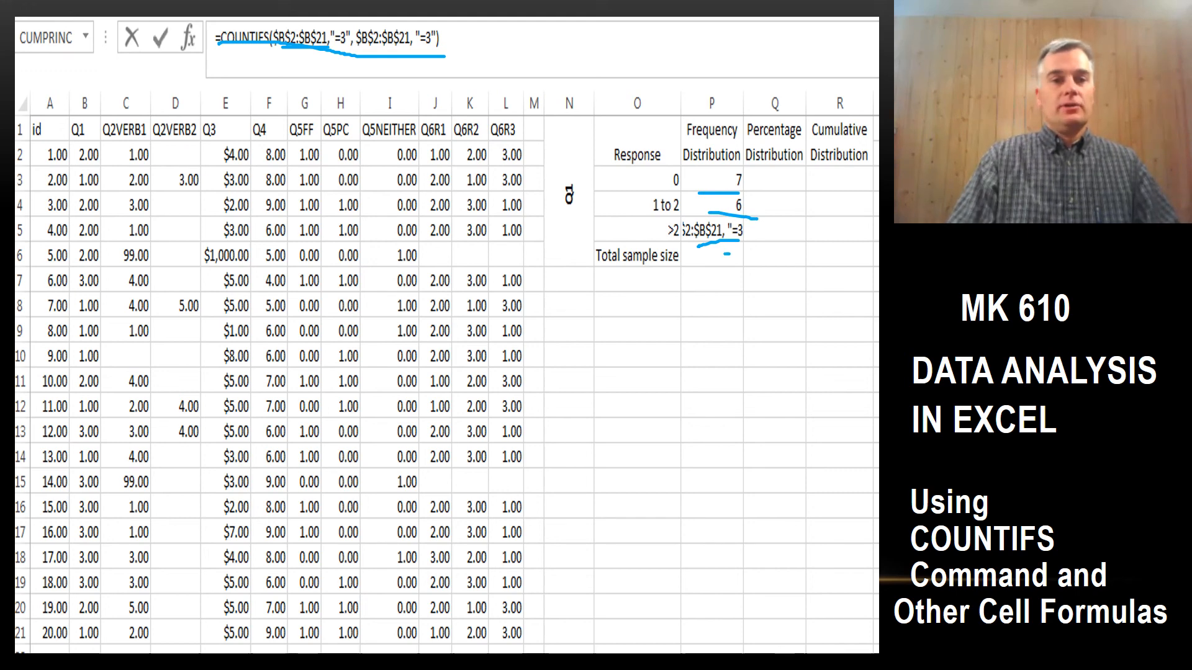
pyautogui.moveTo(274, 58)
pyautogui.mouseDown()
pyautogui.moveTo(234, 58)
pyautogui.moveTo(446, 58)
pyautogui.mouseUp()
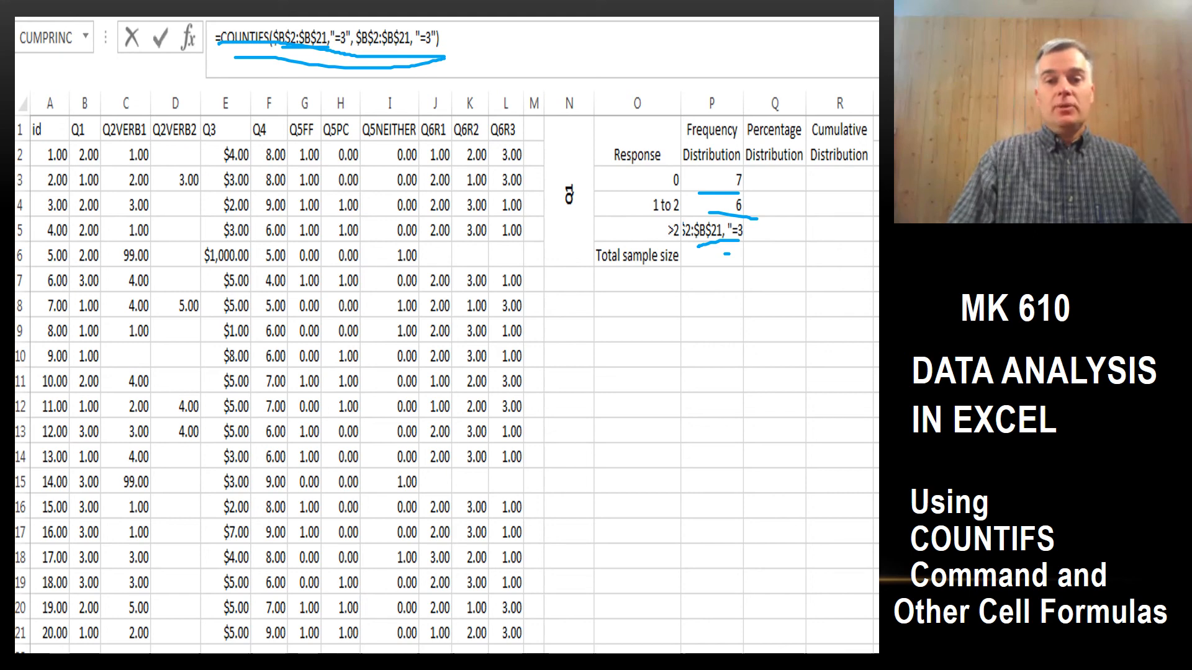
pyautogui.moveTo(699, 190); pyautogui.dragTo(738, 185)
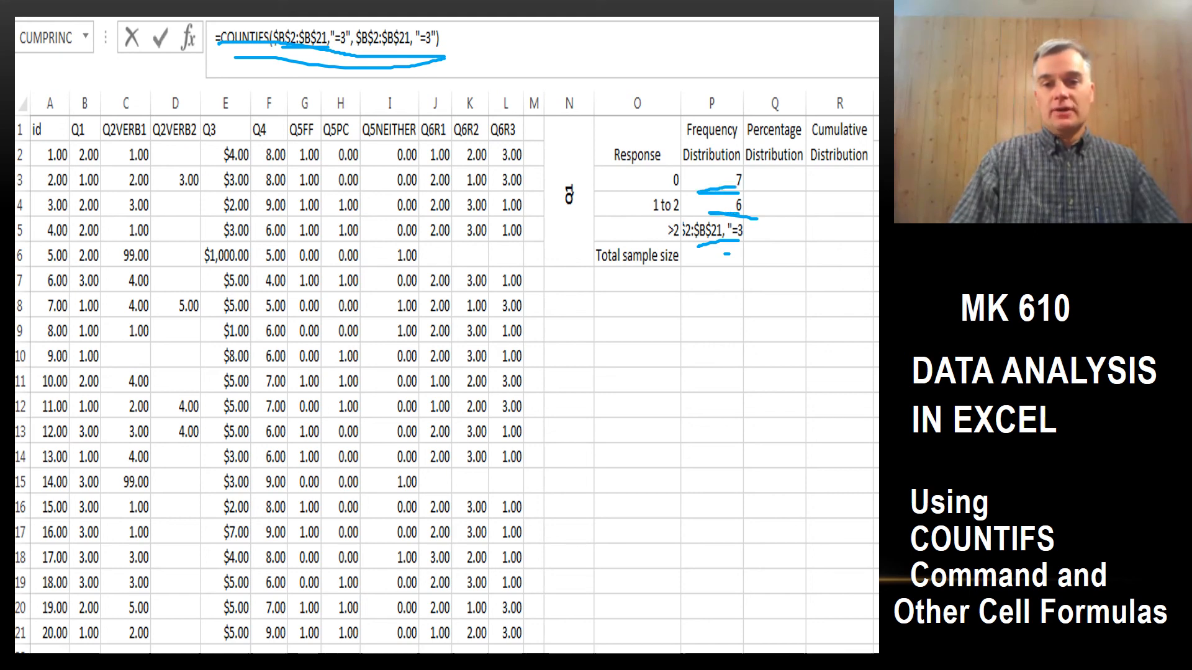
pyautogui.moveTo(717, 217)
pyautogui.mouseDown()
pyautogui.moveTo(737, 216)
pyautogui.moveTo(727, 244)
pyautogui.moveTo(743, 242)
pyautogui.mouseUp()
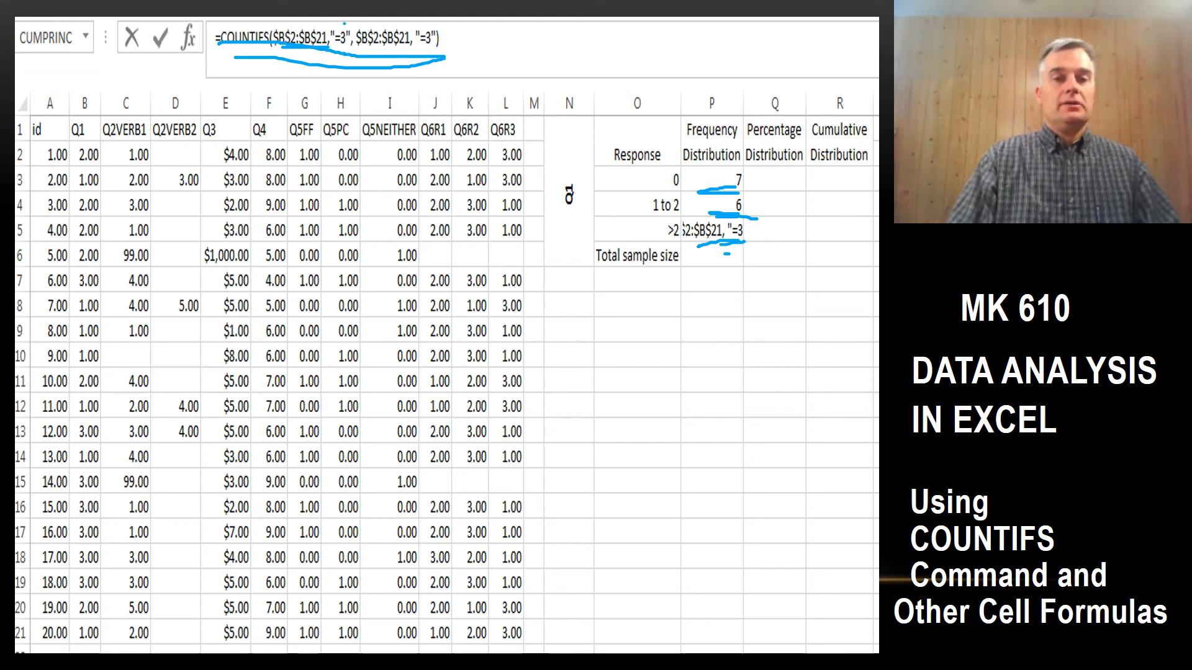
# Circle both "=3" criteria in the COUNTIFS formula and underline the >2 frequency in P5 on the following slide.
pyautogui.moveTo(344, 24)
pyautogui.mouseDown()
pyautogui.moveTo(329, 24)
pyautogui.moveTo(327, 46)
pyautogui.moveTo(341, 58)
pyautogui.moveTo(346, 24)
pyautogui.moveTo(439, 49)
pyautogui.moveTo(429, 22)
pyautogui.moveTo(411, 20)
pyautogui.mouseUp()
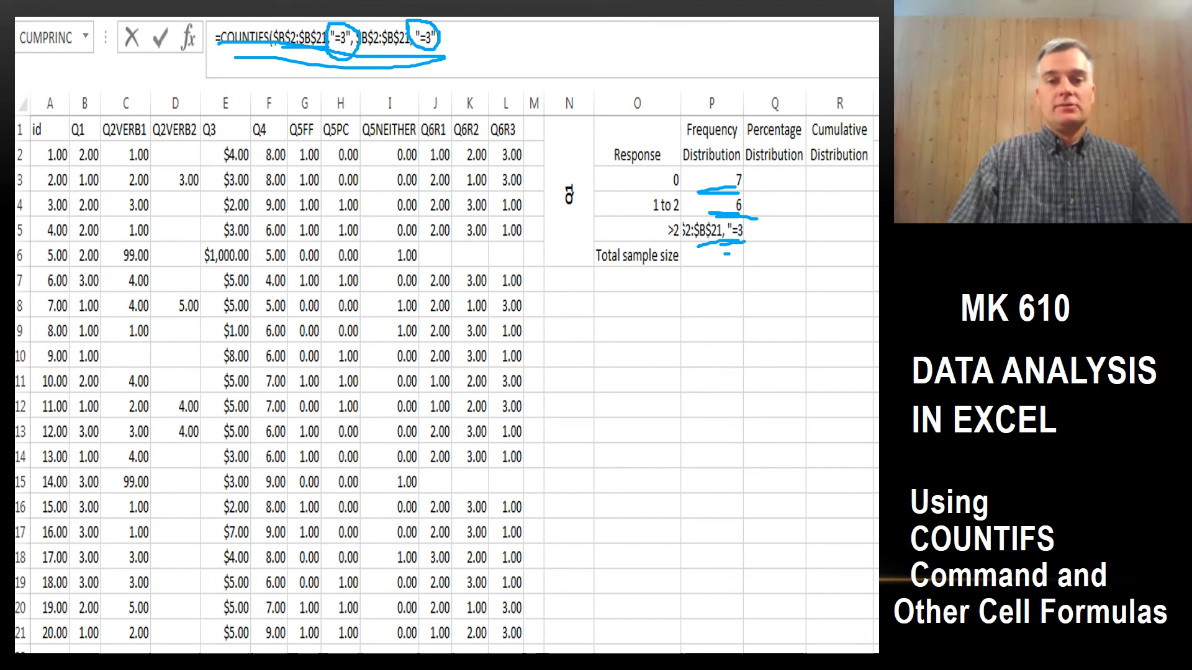
pyautogui.moveTo(711, 195)
pyautogui.mouseDown()
pyautogui.moveTo(735, 194)
pyautogui.moveTo(737, 242)
pyautogui.mouseUp()
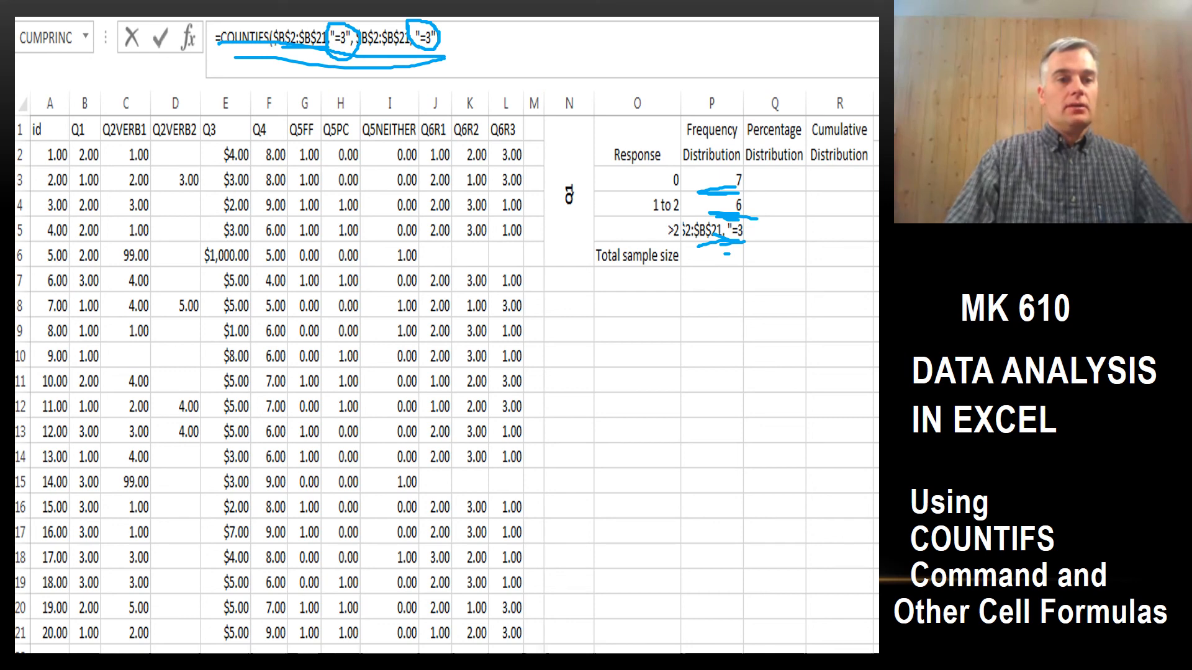
pyautogui.moveTo(90, 133)
pyautogui.mouseDown()
pyautogui.moveTo(70, 186)
pyautogui.moveTo(61, 298)
pyautogui.moveTo(77, 449)
pyautogui.moveTo(66, 605)
pyautogui.moveTo(90, 642)
pyautogui.moveTo(119, 461)
pyautogui.moveTo(112, 206)
pyautogui.moveTo(96, 135)
pyautogui.mouseUp()
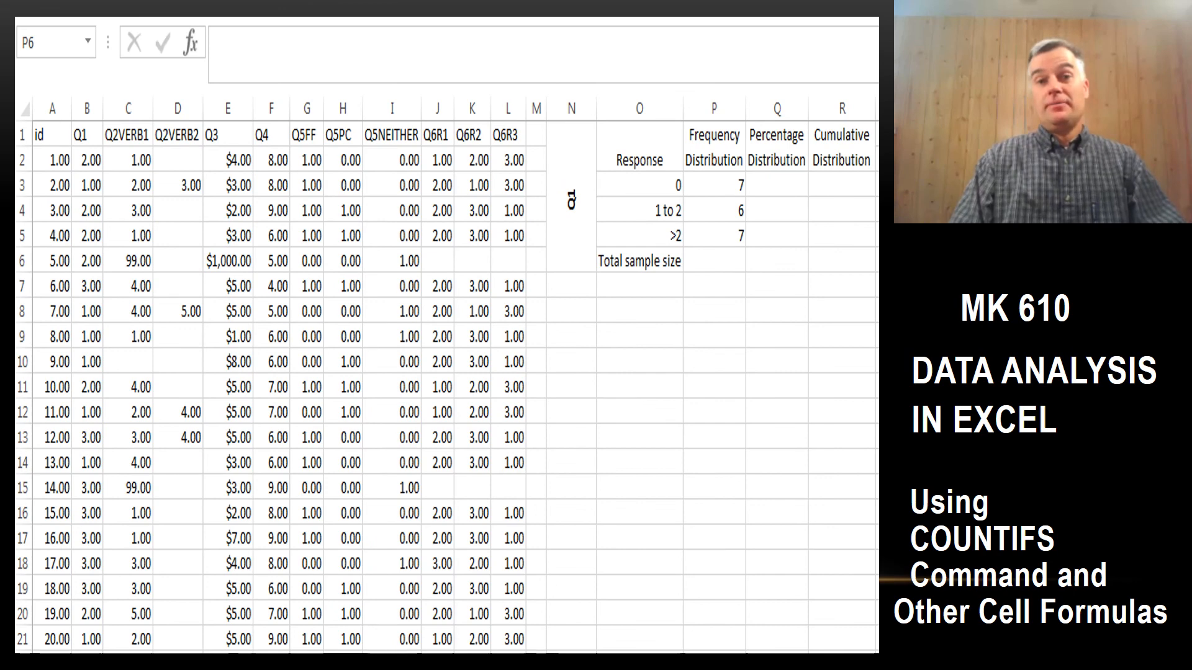
pyautogui.moveTo(707, 250); pyautogui.dragTo(783, 247)
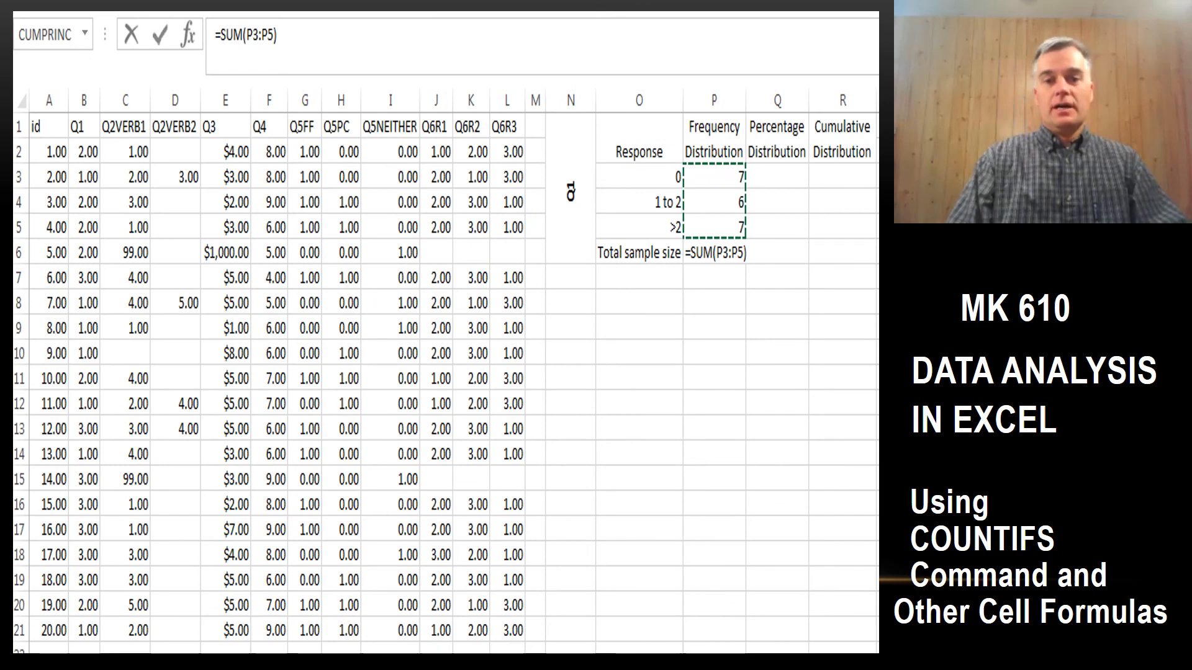
# Circle =SUM(P3:P5) and the three frequencies it adds, and underline the total sample size in P6 on the following slide.
pyautogui.moveTo(696, 269)
pyautogui.mouseDown()
pyautogui.moveTo(776, 247)
pyautogui.moveTo(690, 236)
pyautogui.moveTo(685, 261)
pyautogui.moveTo(698, 274)
pyautogui.mouseUp()
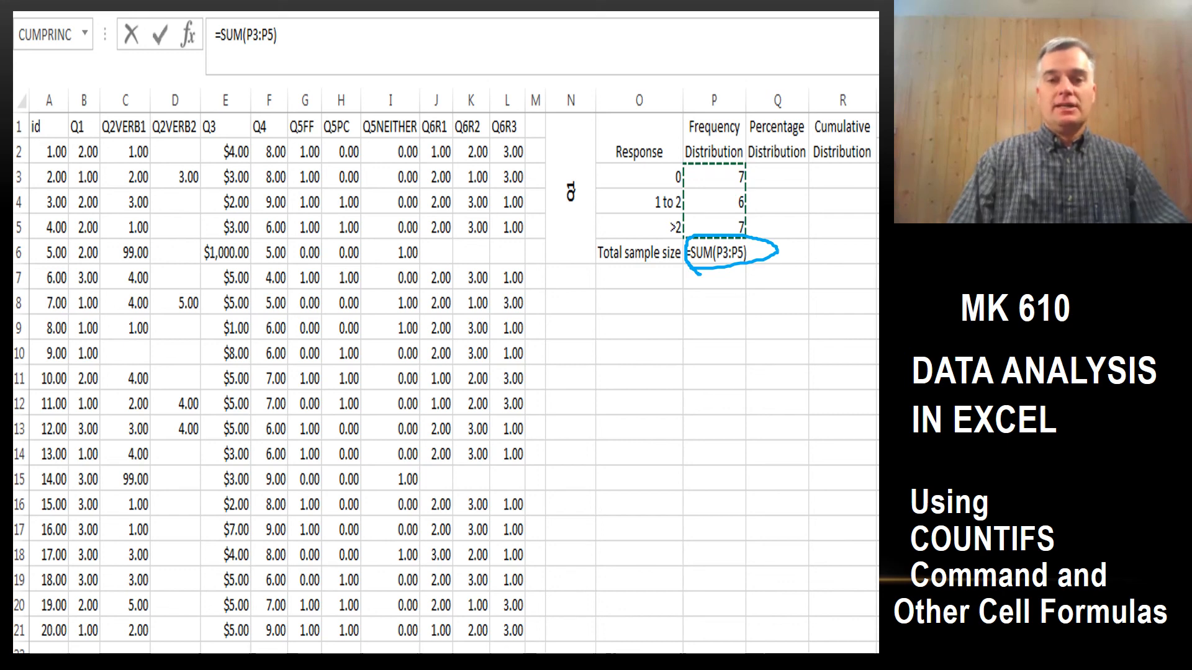
pyautogui.moveTo(720, 186)
pyautogui.mouseDown()
pyautogui.moveTo(741, 185)
pyautogui.moveTo(745, 239)
pyautogui.mouseUp()
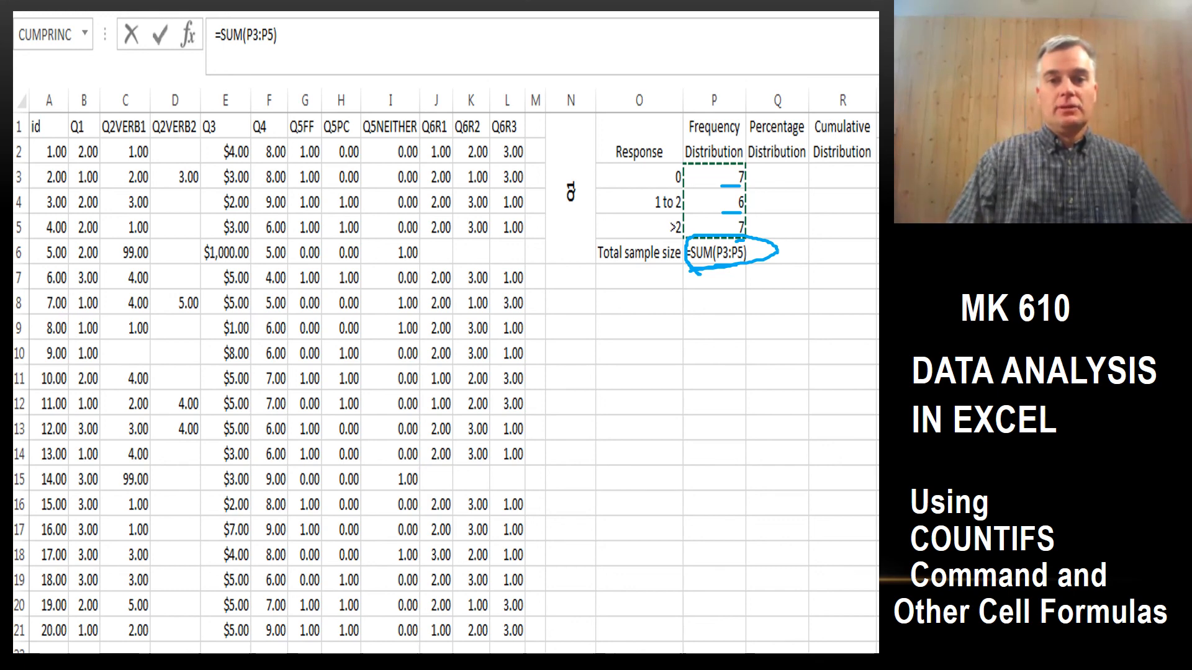
pyautogui.moveTo(725, 163)
pyautogui.mouseDown()
pyautogui.moveTo(708, 184)
pyautogui.moveTo(753, 179)
pyautogui.moveTo(724, 162)
pyautogui.moveTo(709, 204)
pyautogui.moveTo(745, 208)
pyautogui.moveTo(747, 193)
pyautogui.moveTo(709, 220)
pyautogui.moveTo(750, 213)
pyautogui.mouseUp()
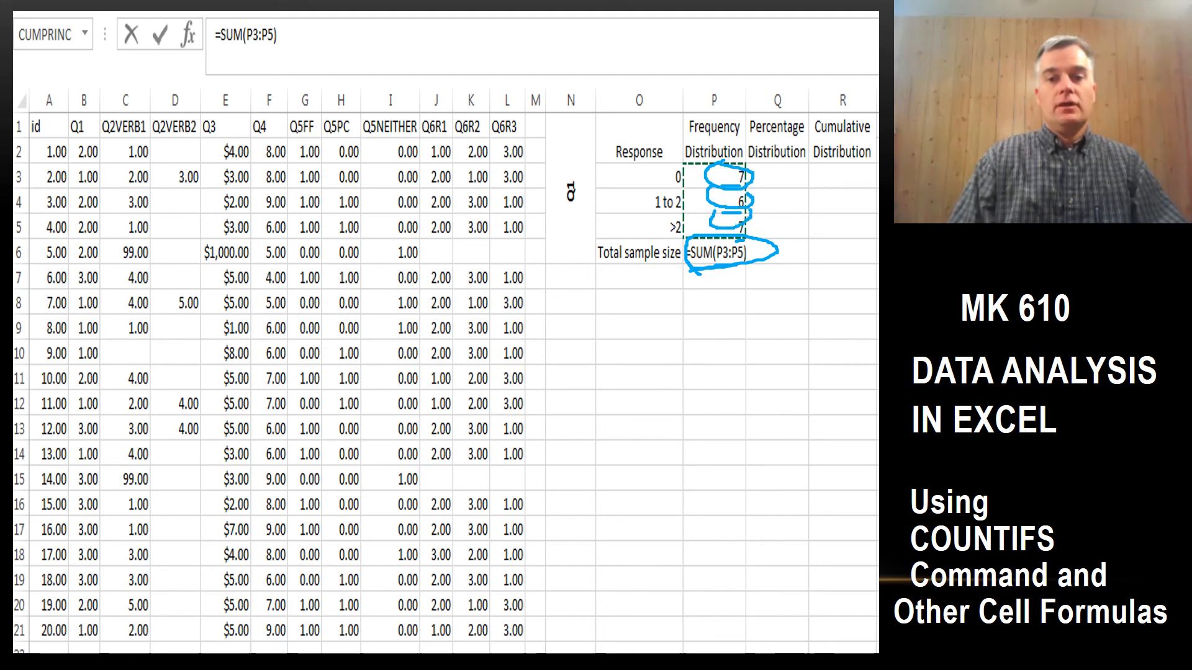
pyautogui.moveTo(720, 268); pyautogui.dragTo(743, 268)
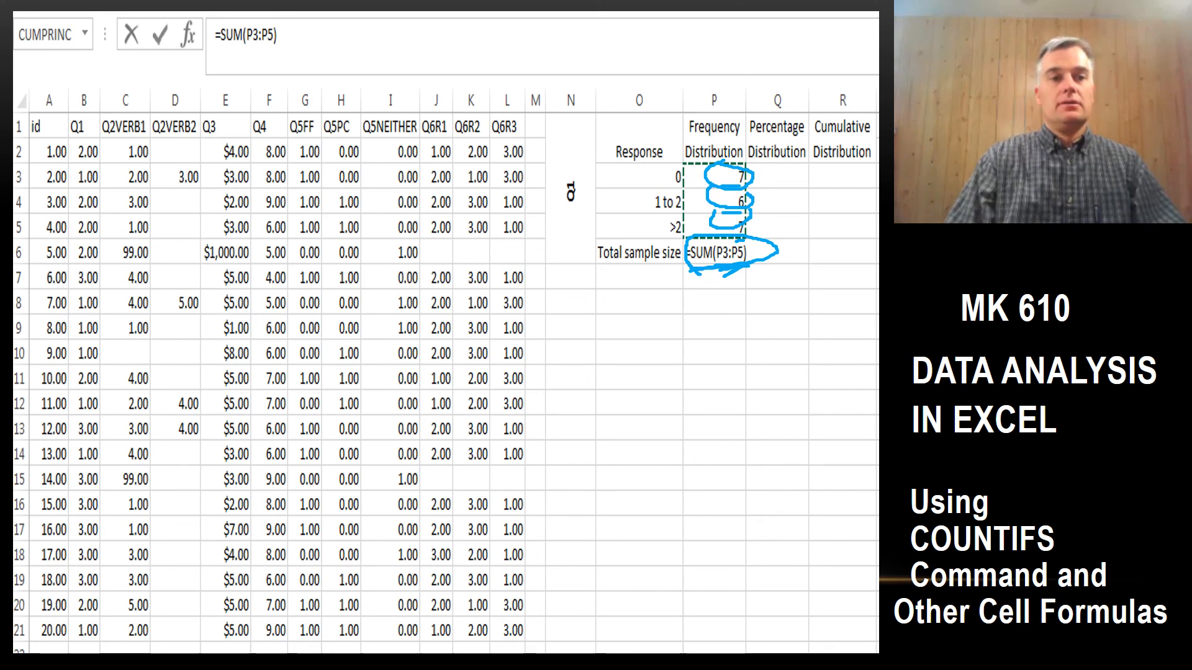
pyautogui.press('Return')
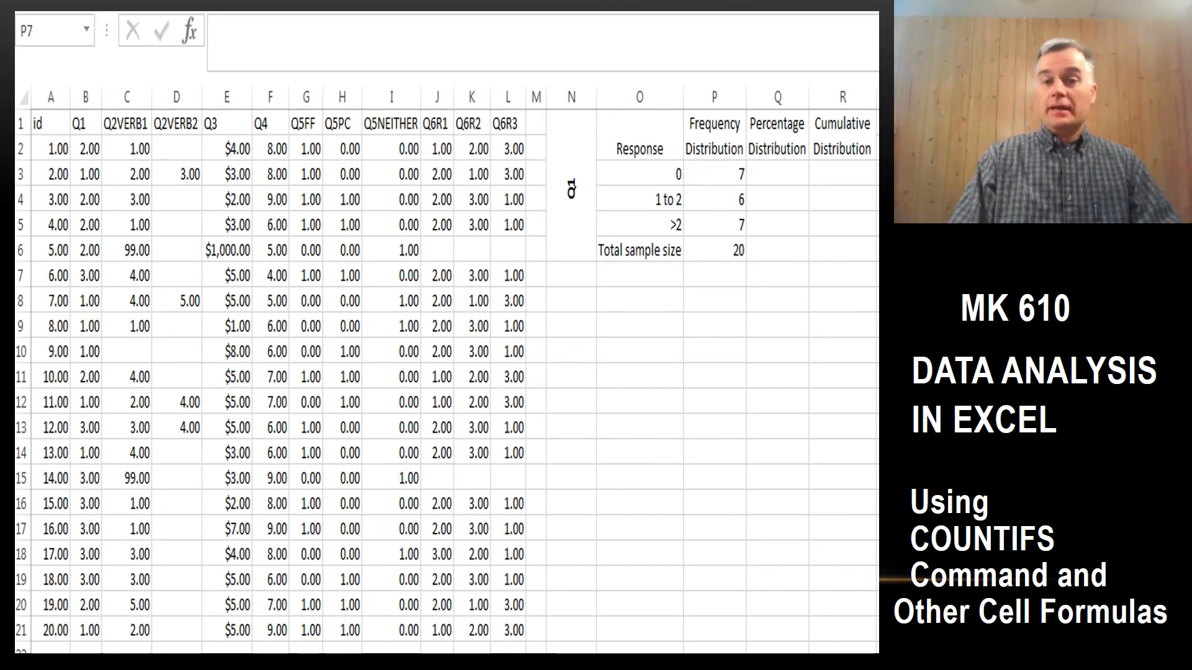
pyautogui.moveTo(703, 268); pyautogui.dragTo(754, 259)
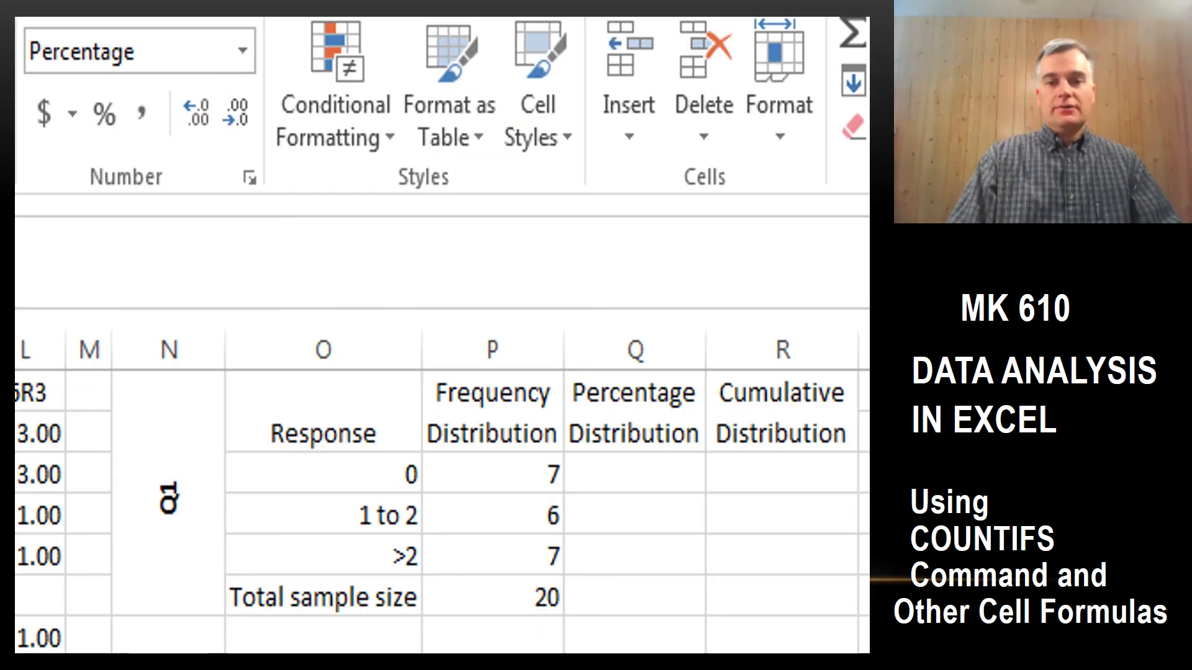
# Outline the Percentage and Cumulative Distribution cells, circle the Percentage number format, and draw lines down both columns.
pyautogui.moveTo(574, 437)
pyautogui.mouseDown()
pyautogui.moveTo(562, 549)
pyautogui.moveTo(587, 614)
pyautogui.moveTo(663, 614)
pyautogui.moveTo(694, 581)
pyautogui.moveTo(757, 567)
pyautogui.moveTo(835, 569)
pyautogui.moveTo(859, 506)
pyautogui.moveTo(833, 442)
pyautogui.moveTo(572, 442)
pyautogui.mouseUp()
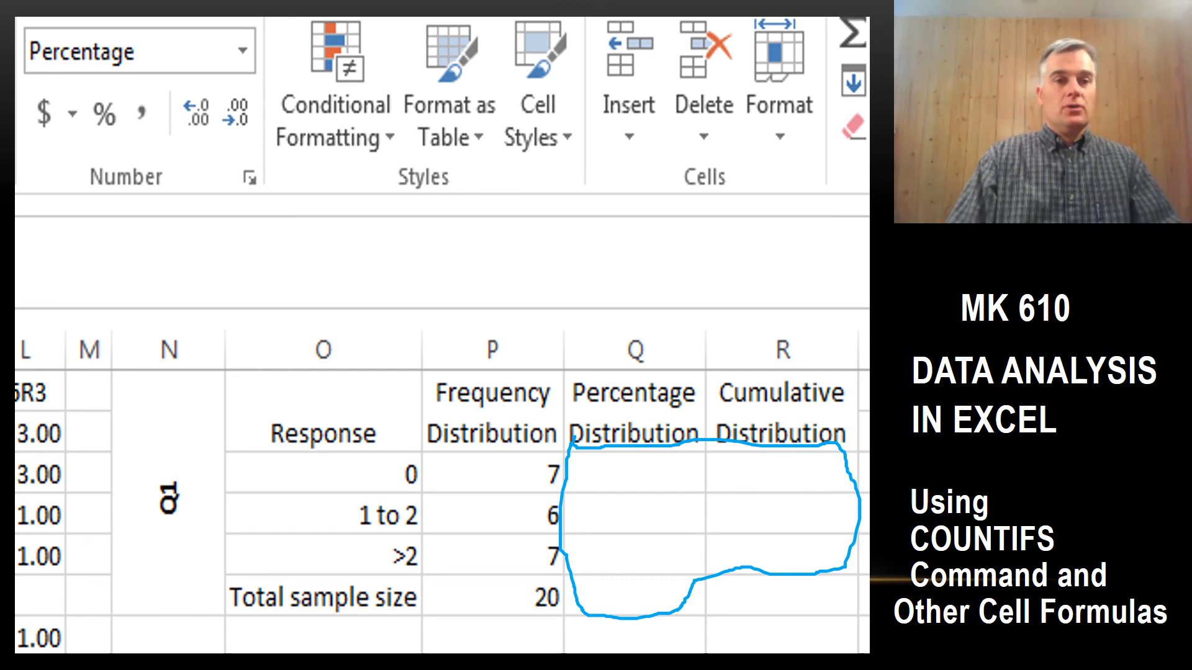
pyautogui.moveTo(202, 87)
pyautogui.mouseDown()
pyautogui.moveTo(217, 78)
pyautogui.moveTo(132, 91)
pyautogui.moveTo(51, 77)
pyautogui.moveTo(22, 50)
pyautogui.moveTo(124, 28)
pyautogui.moveTo(218, 31)
pyautogui.moveTo(240, 60)
pyautogui.moveTo(198, 85)
pyautogui.mouseUp()
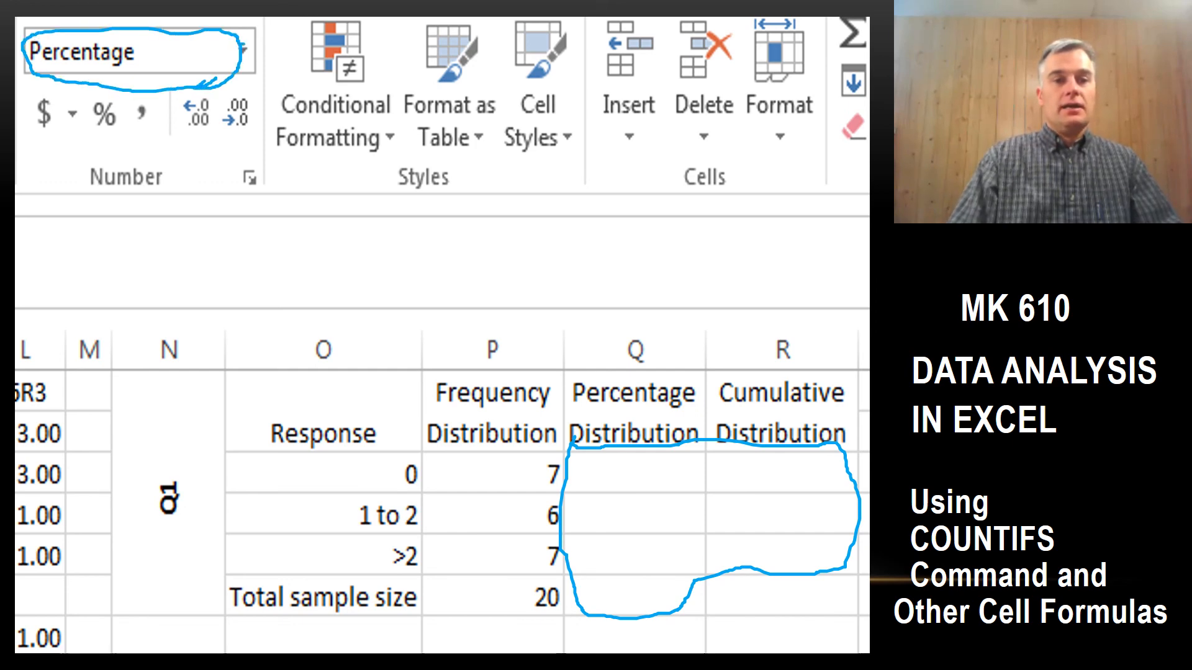
pyautogui.moveTo(239, 42); pyautogui.dragTo(248, 43)
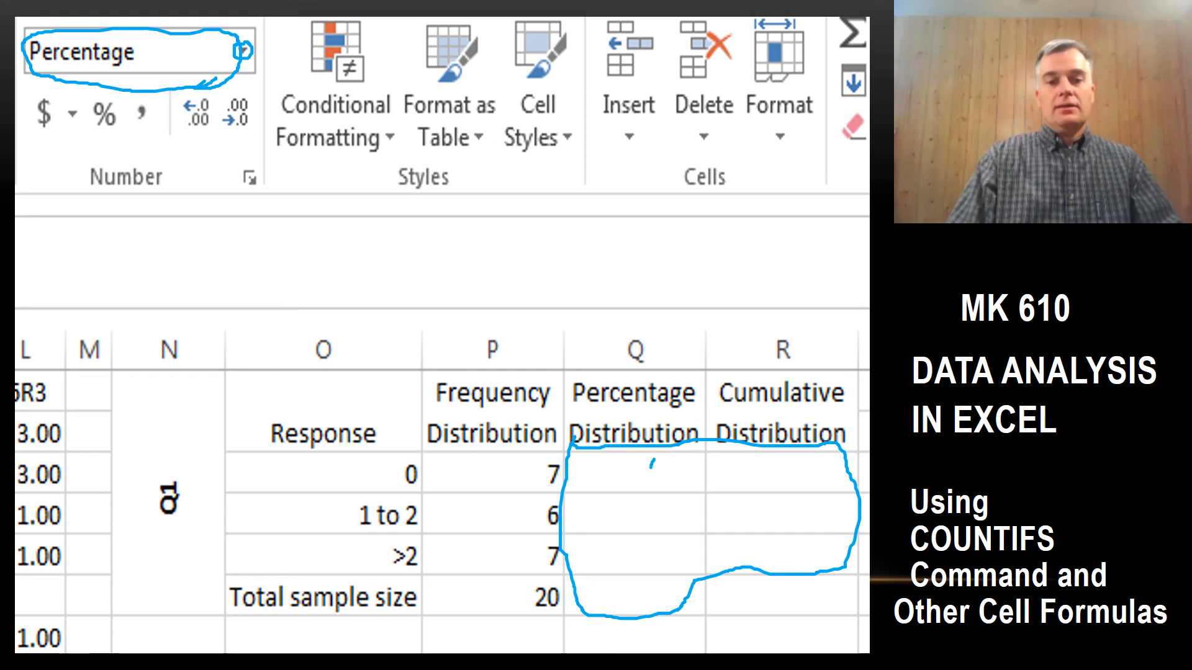
pyautogui.moveTo(650, 468); pyautogui.dragTo(672, 591)
pyautogui.moveTo(765, 471); pyautogui.dragTo(782, 578)
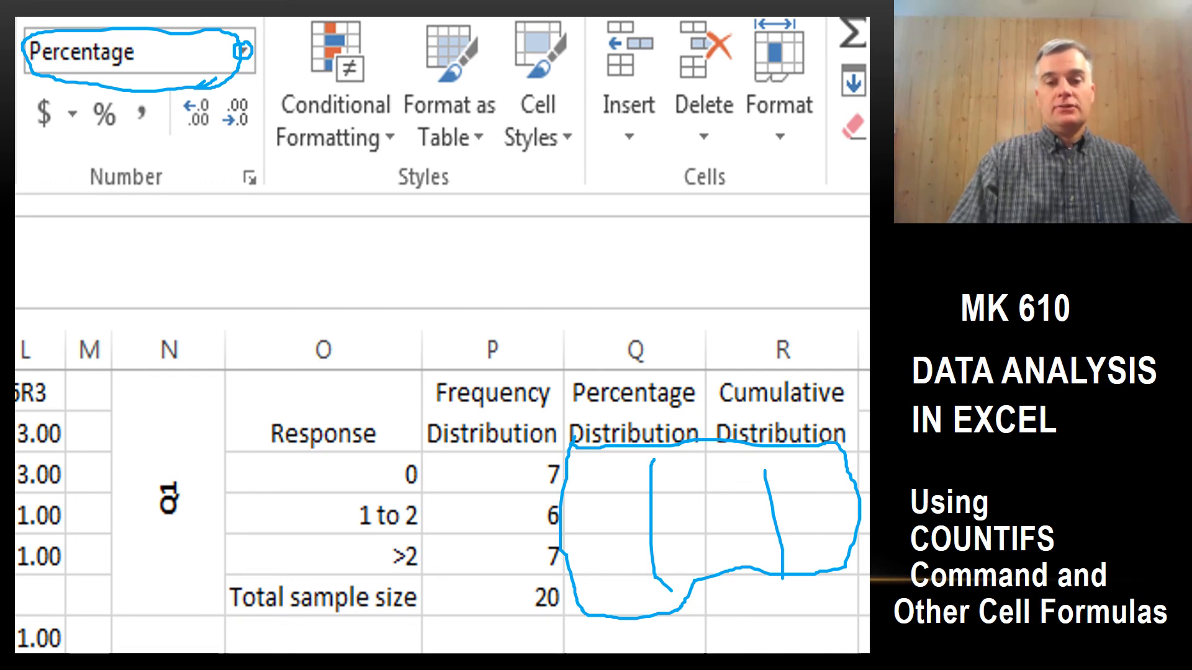
pyautogui.moveTo(658, 481); pyautogui.dragTo(671, 589)
pyautogui.moveTo(769, 475); pyautogui.dragTo(792, 574)
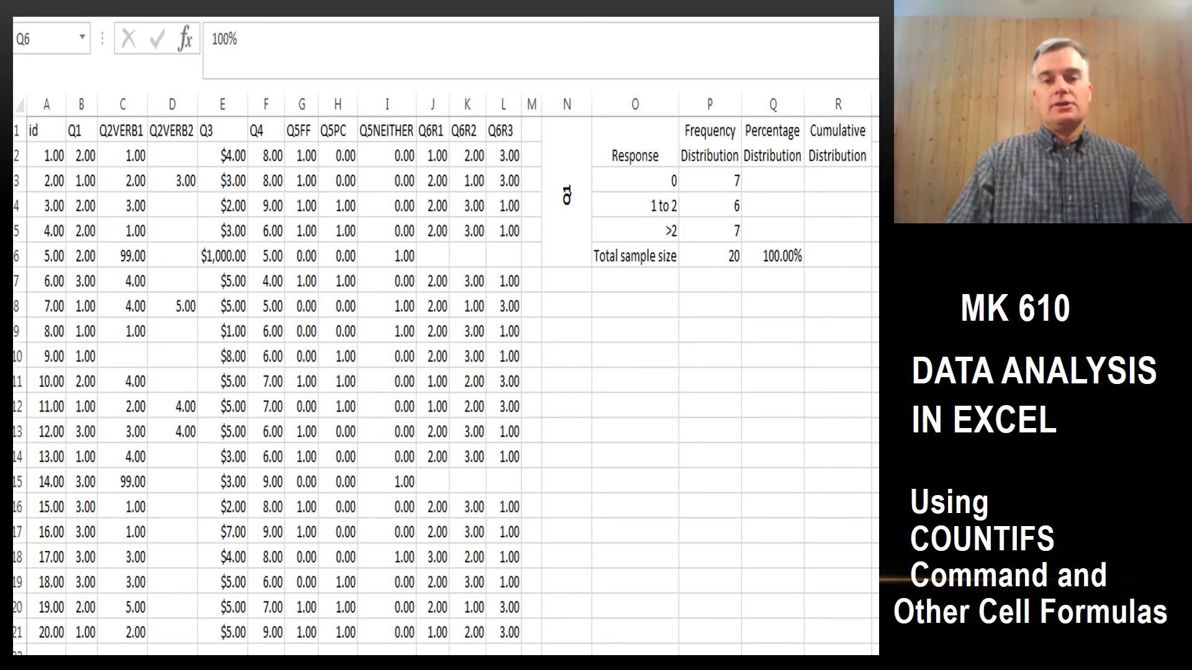
# Mark the 100.00% in Q6, and circle the =P3/$P$6 formula in Q3 with its source cells P3 and P6.
pyautogui.moveTo(762, 246)
pyautogui.mouseDown()
pyautogui.moveTo(753, 251)
pyautogui.moveTo(776, 280)
pyautogui.moveTo(814, 255)
pyautogui.moveTo(750, 244)
pyautogui.mouseUp()
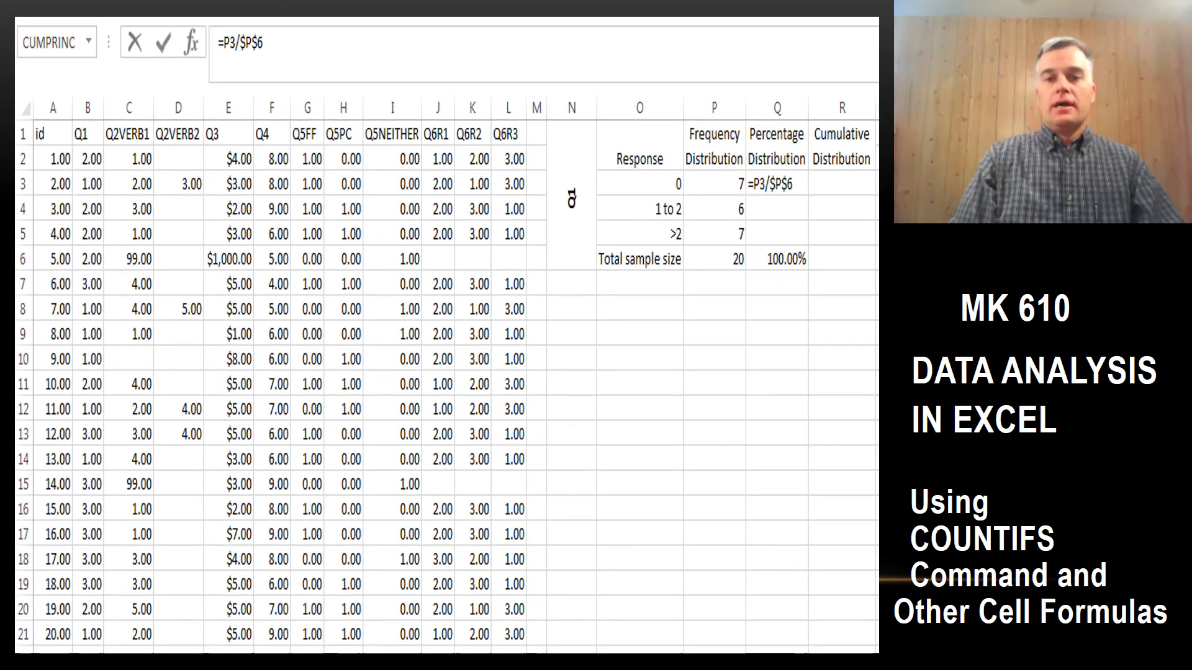
pyautogui.moveTo(762, 174)
pyautogui.mouseDown()
pyautogui.moveTo(745, 184)
pyautogui.moveTo(758, 199)
pyautogui.moveTo(801, 196)
pyautogui.moveTo(789, 162)
pyautogui.moveTo(761, 174)
pyautogui.mouseUp()
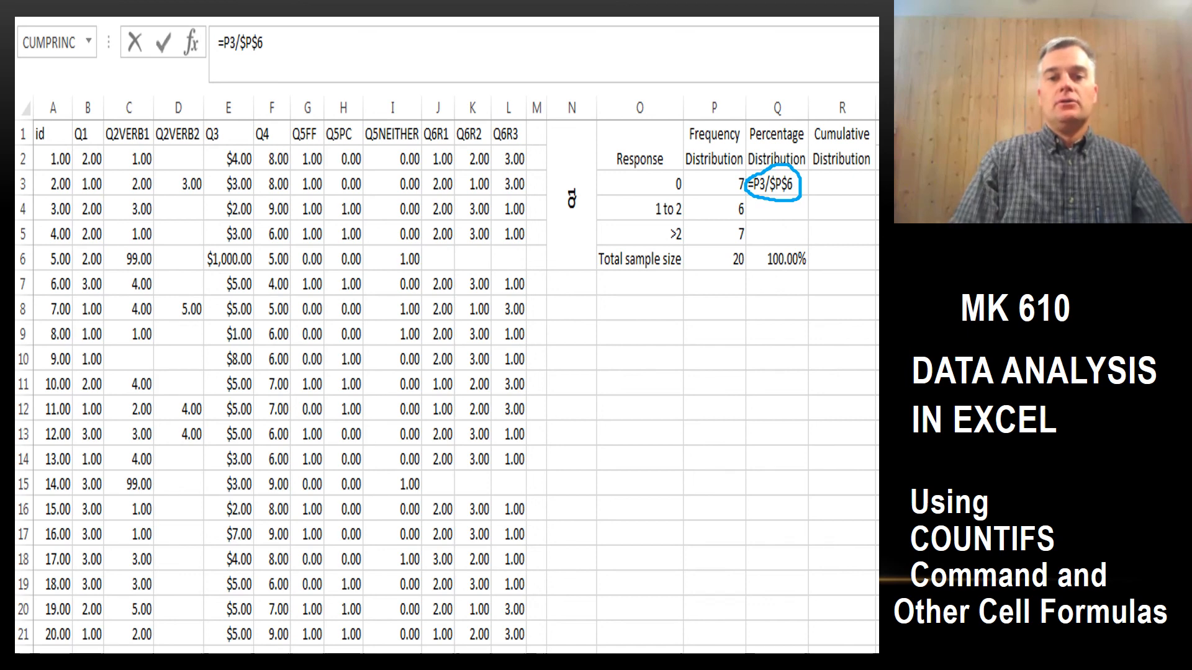
pyautogui.moveTo(748, 194)
pyautogui.mouseDown()
pyautogui.moveTo(726, 197)
pyautogui.moveTo(721, 178)
pyautogui.moveTo(738, 200)
pyautogui.mouseUp()
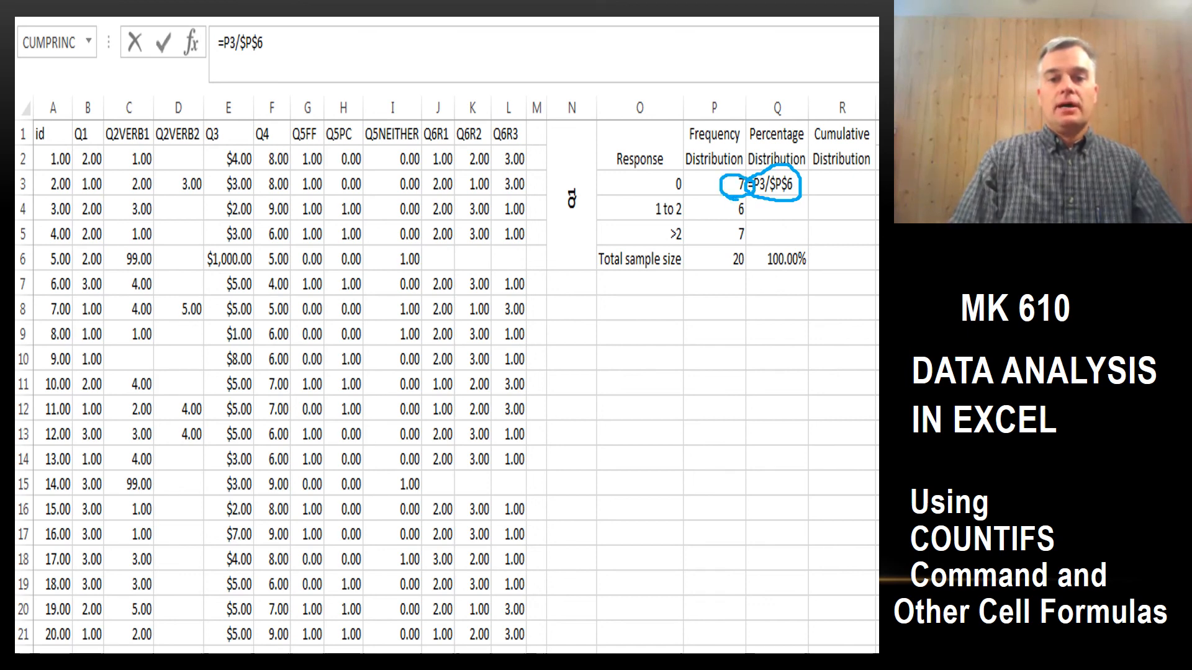
pyautogui.moveTo(726, 247)
pyautogui.mouseDown()
pyautogui.moveTo(723, 269)
pyautogui.moveTo(747, 254)
pyautogui.moveTo(719, 246)
pyautogui.mouseUp()
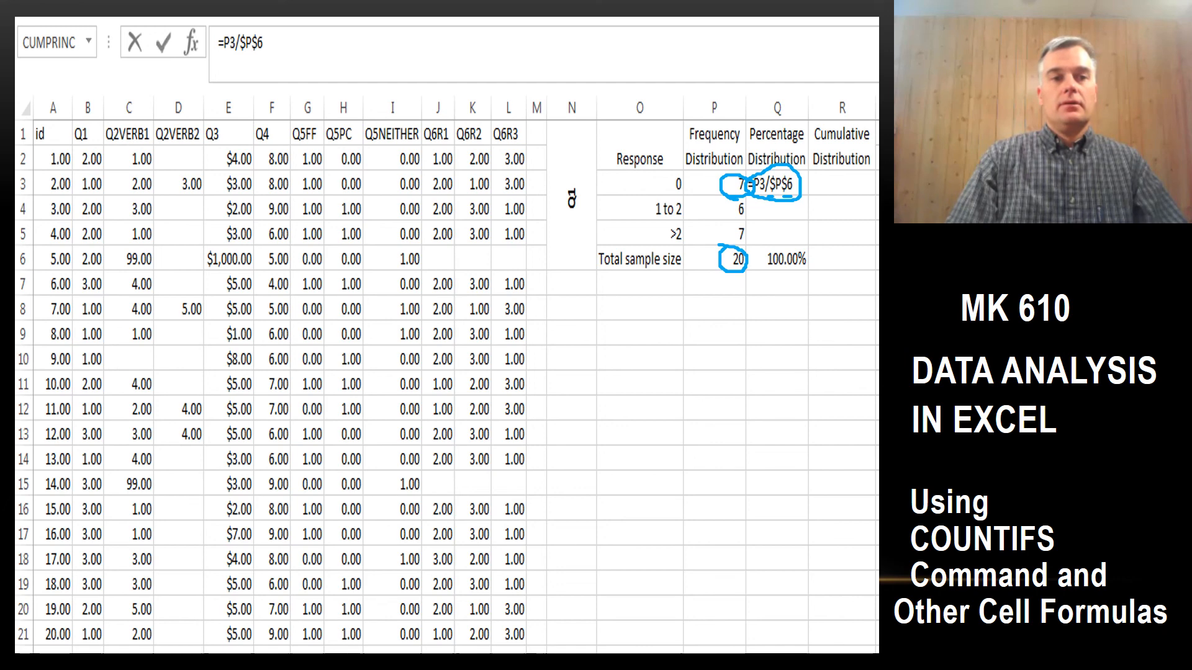
# Advance to the =P4/$P$6 slide and circle the P4 and $P$6 references and the percentages in Q3 and Q4.
pyautogui.press('Return')
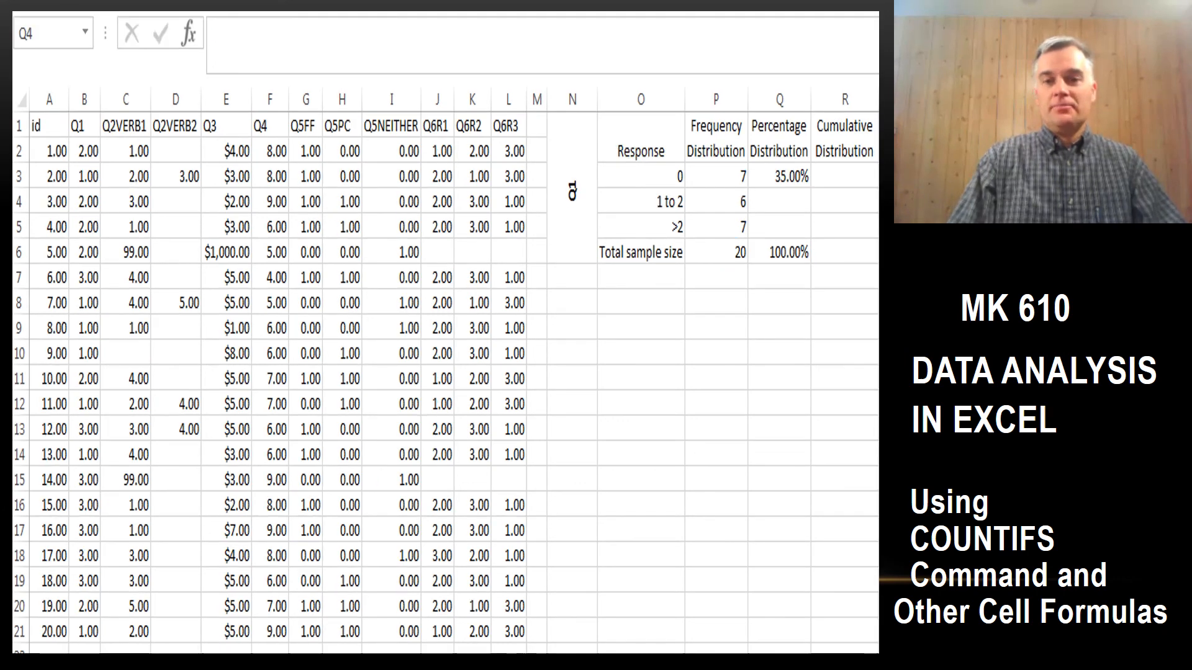
pyautogui.moveTo(765, 202)
pyautogui.mouseDown()
pyautogui.moveTo(807, 176)
pyautogui.moveTo(773, 159)
pyautogui.moveTo(760, 184)
pyautogui.moveTo(769, 196)
pyautogui.mouseUp()
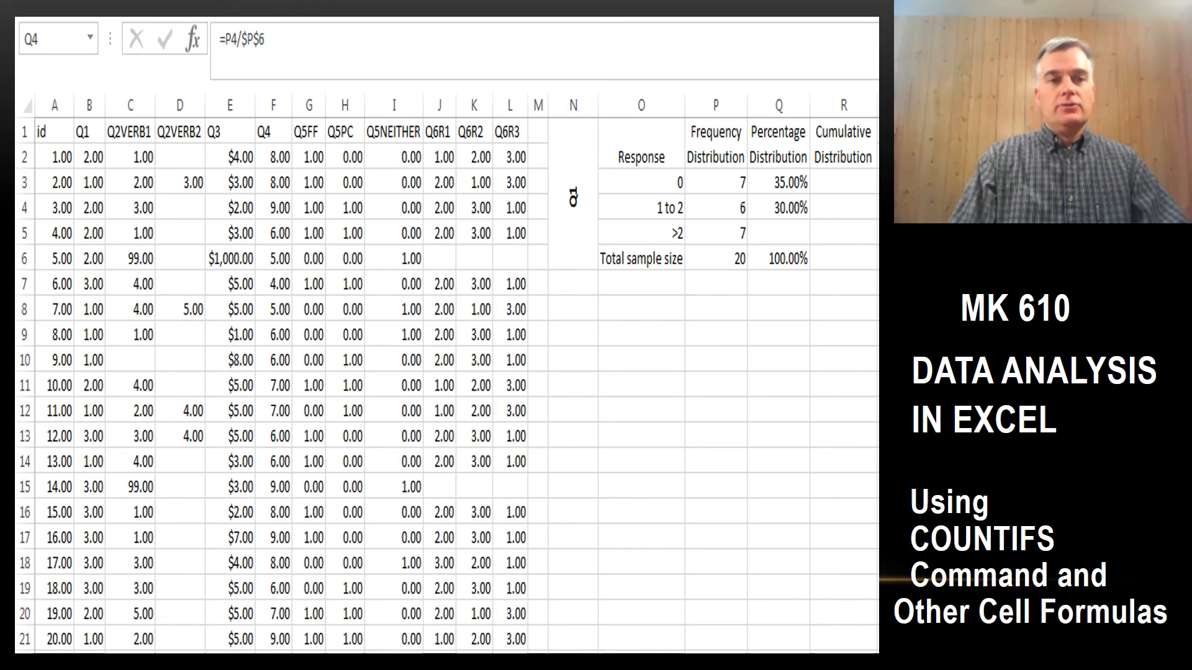
pyautogui.moveTo(243, 55)
pyautogui.mouseDown()
pyautogui.moveTo(264, 50)
pyautogui.moveTo(260, 23)
pyautogui.moveTo(242, 28)
pyautogui.moveTo(250, 67)
pyautogui.mouseUp()
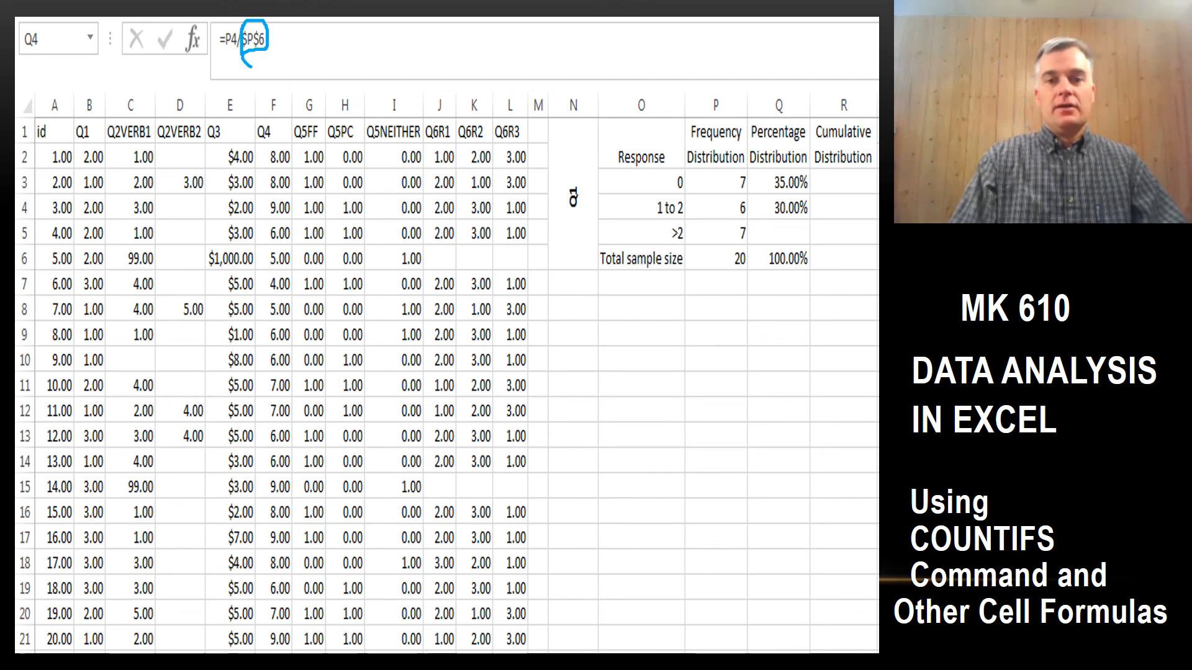
pyautogui.moveTo(806, 187)
pyautogui.mouseDown()
pyautogui.moveTo(763, 175)
pyautogui.moveTo(813, 169)
pyautogui.moveTo(817, 185)
pyautogui.moveTo(768, 217)
pyautogui.moveTo(817, 211)
pyautogui.moveTo(809, 193)
pyautogui.moveTo(795, 223)
pyautogui.mouseUp()
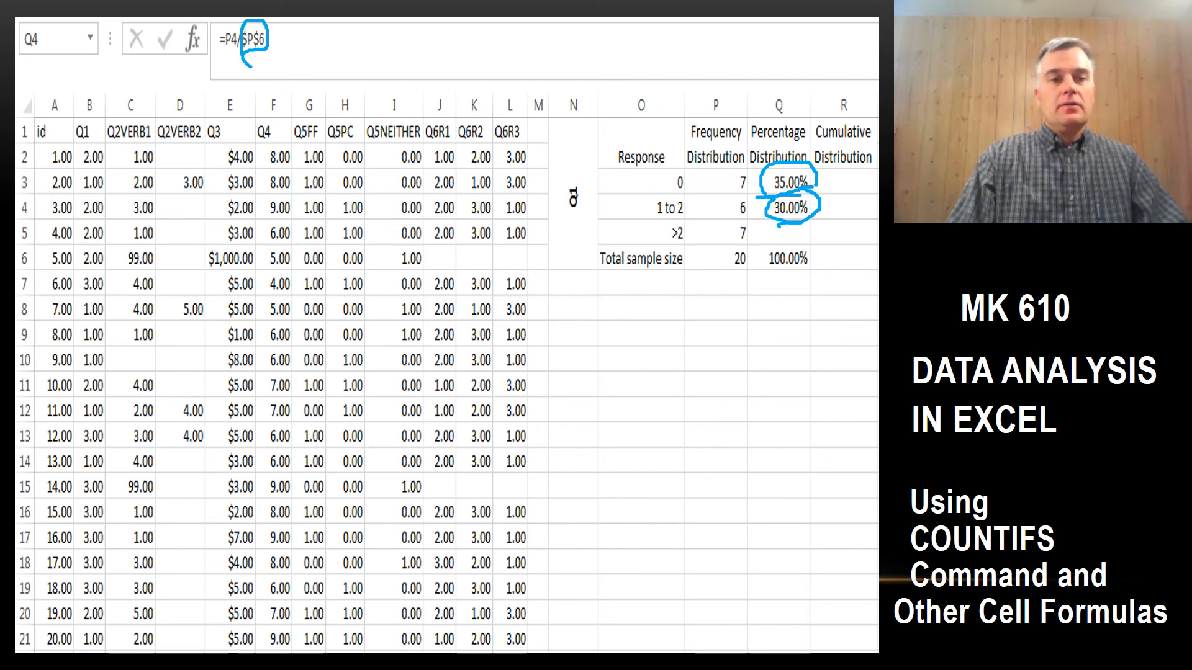
pyautogui.moveTo(223, 49); pyautogui.dragTo(267, 56)
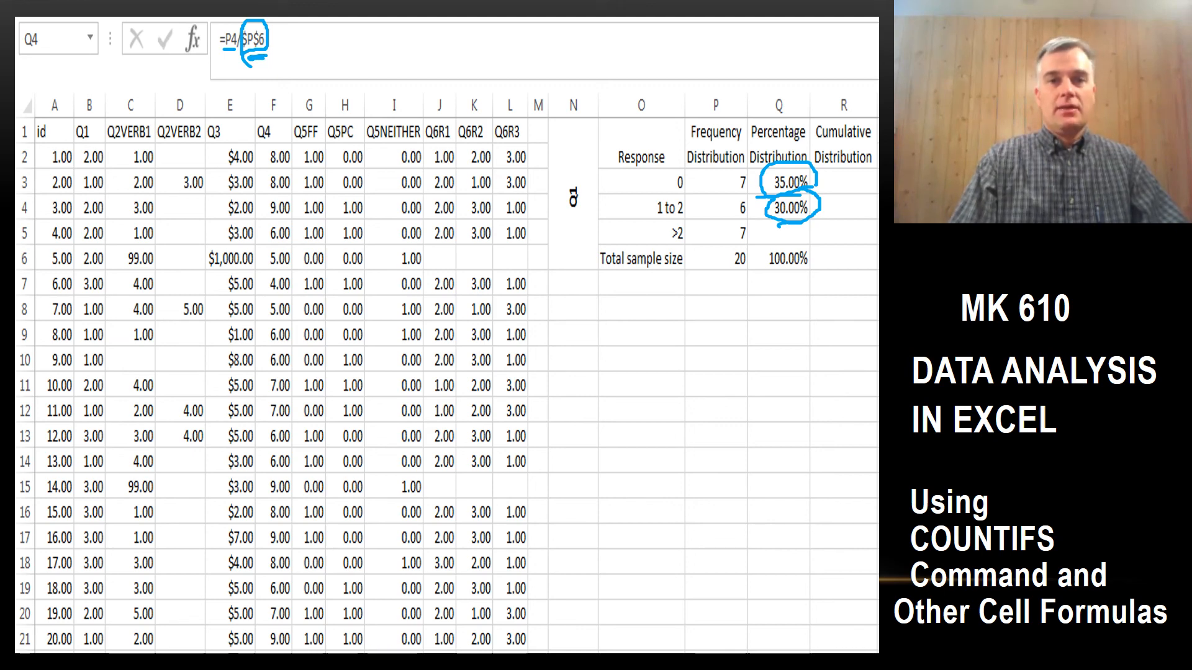
pyautogui.moveTo(217, 59); pyautogui.dragTo(225, 53)
pyautogui.moveTo(222, 56)
pyautogui.mouseDown()
pyautogui.moveTo(235, 52)
pyautogui.moveTo(208, 36)
pyautogui.moveTo(236, 53)
pyautogui.mouseUp()
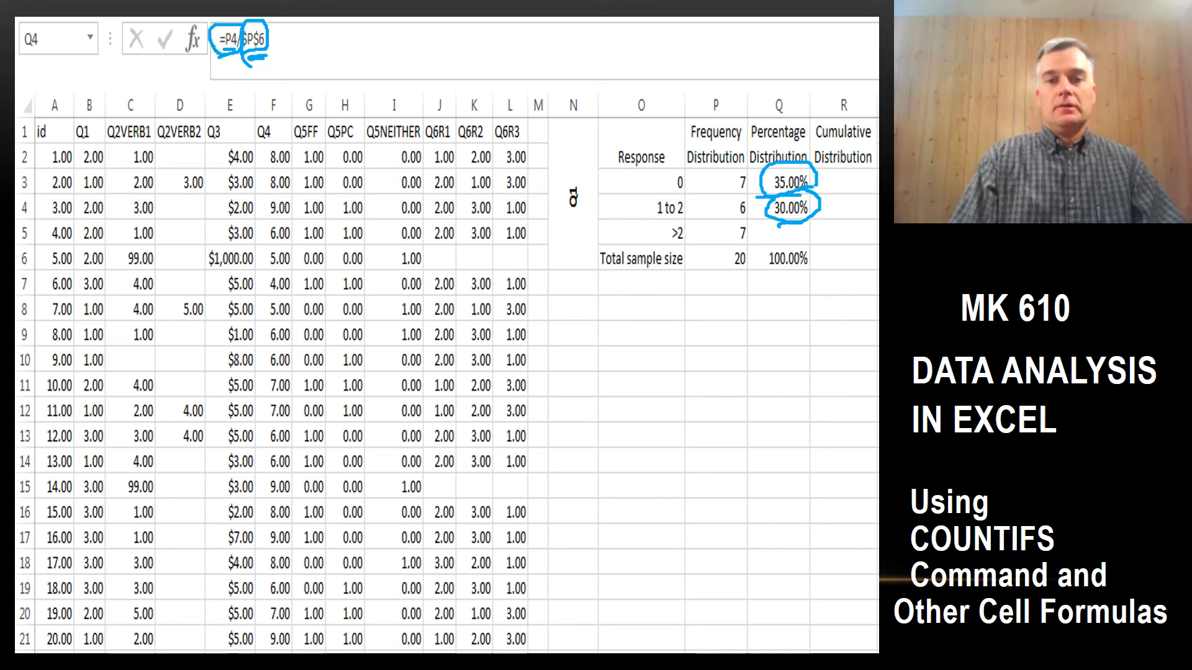
pyautogui.moveTo(777, 171); pyautogui.dragTo(799, 169)
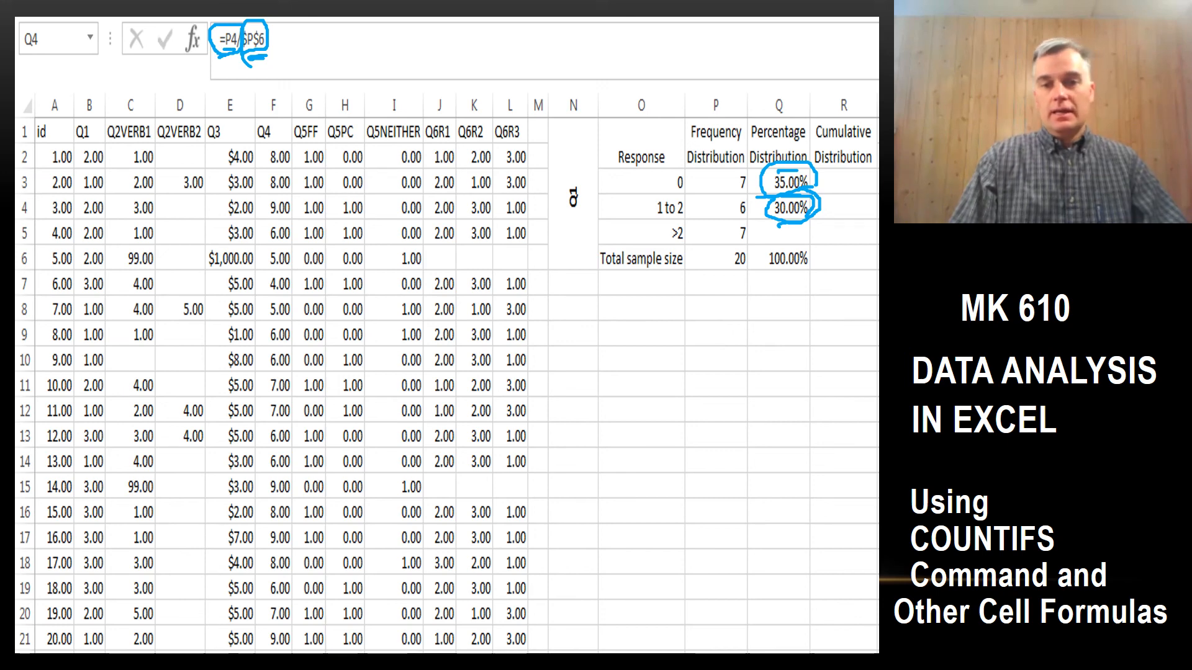
# Underline the =P4/$P$6 formula, advance to the Q5 slide, underline =P5/$P$6, and mark the resulting percentages in Q3:Q5.
pyautogui.moveTo(221, 68); pyautogui.dragTo(265, 61)
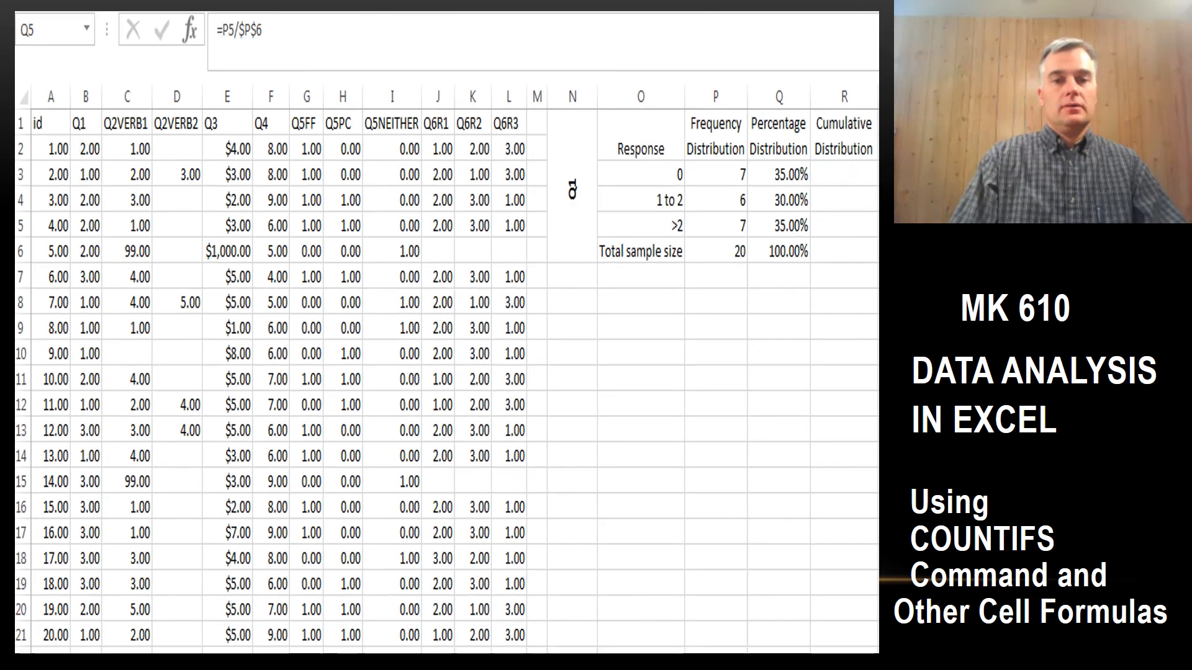
pyautogui.moveTo(773, 243)
pyautogui.mouseDown()
pyautogui.moveTo(813, 214)
pyautogui.moveTo(765, 221)
pyautogui.moveTo(783, 234)
pyautogui.mouseUp()
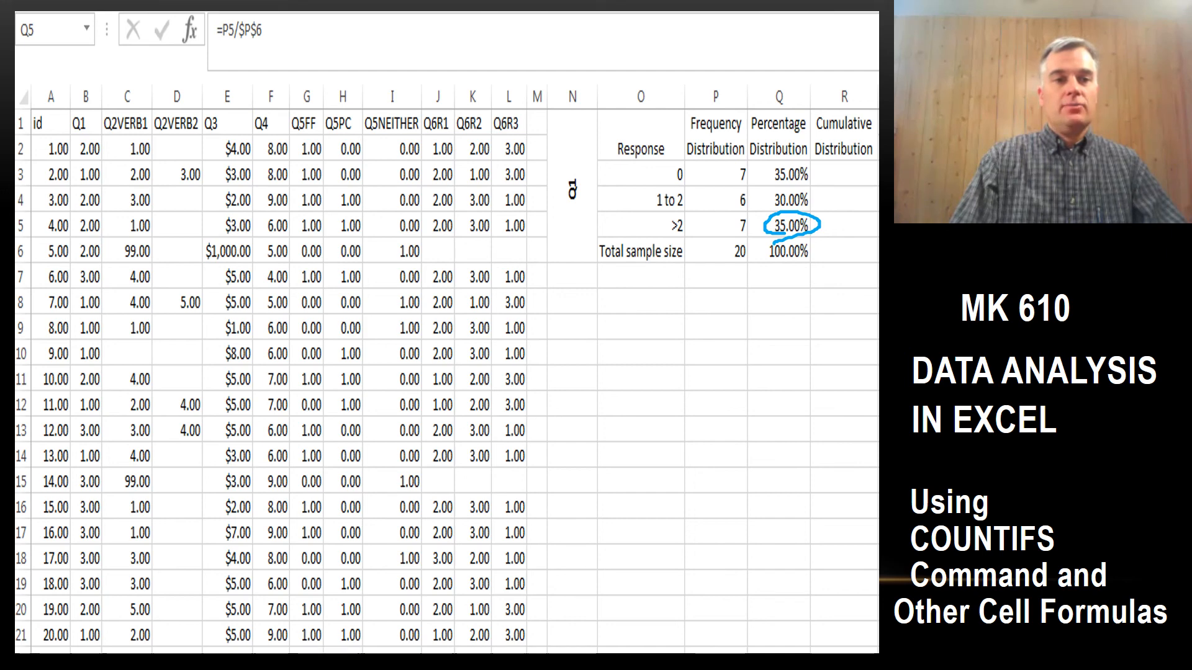
pyautogui.moveTo(214, 41); pyautogui.dragTo(264, 47)
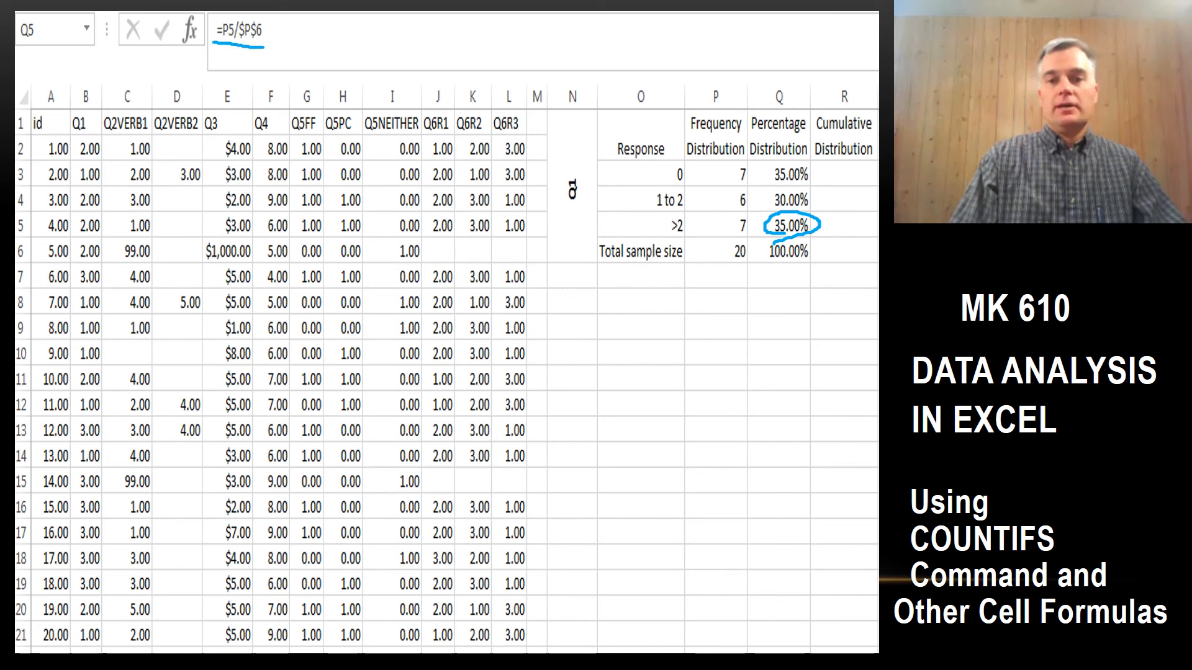
pyautogui.moveTo(764, 186)
pyautogui.mouseDown()
pyautogui.moveTo(818, 184)
pyautogui.moveTo(811, 208)
pyautogui.mouseUp()
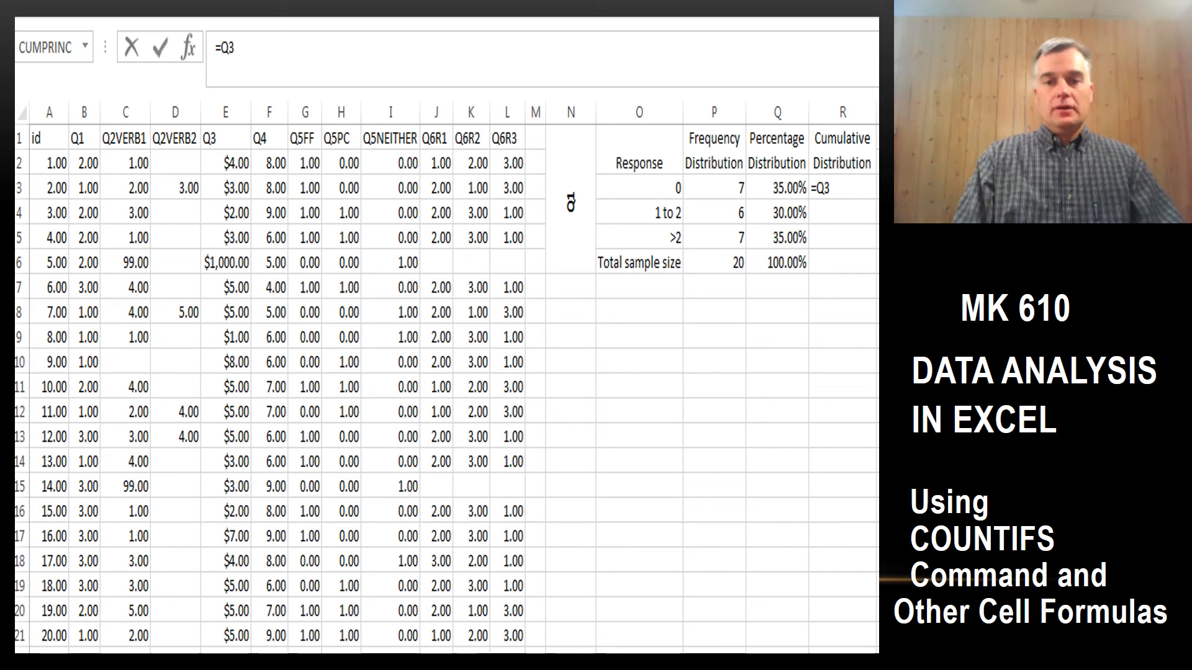
# Circle and underline =Q3 in R3, underline its source percentage in Q3, and advance to the following slide to underline the R3 result.
pyautogui.moveTo(817, 203)
pyautogui.mouseDown()
pyautogui.moveTo(853, 188)
pyautogui.moveTo(816, 175)
pyautogui.moveTo(815, 200)
pyautogui.mouseUp()
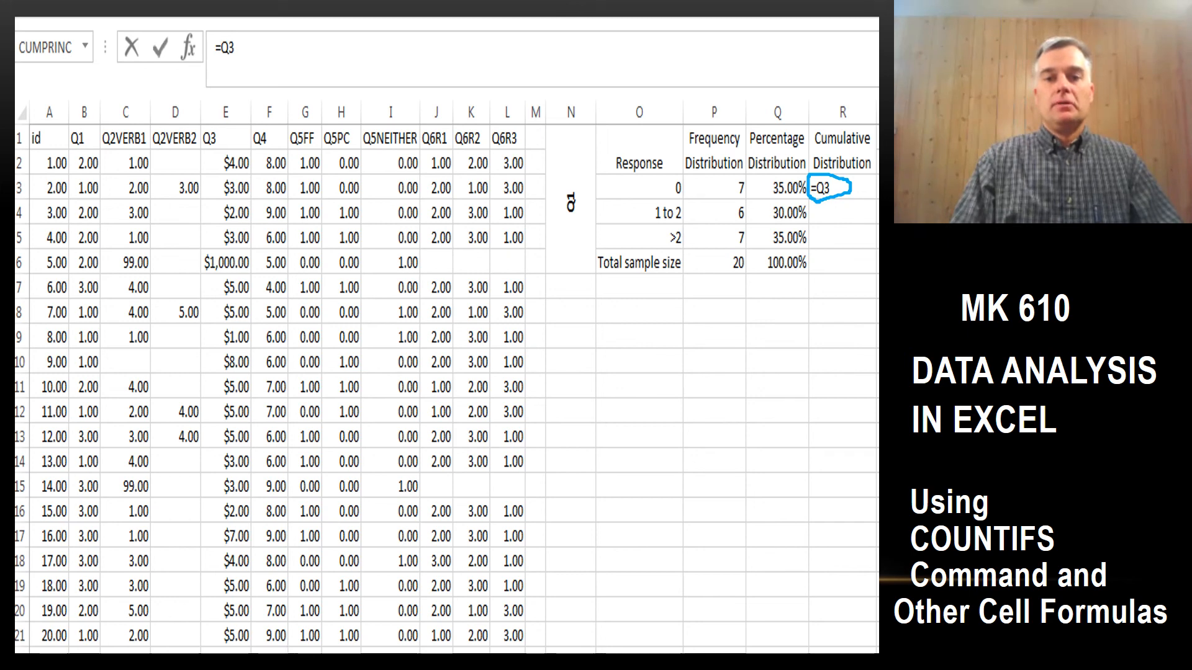
pyautogui.moveTo(770, 196); pyautogui.dragTo(805, 200)
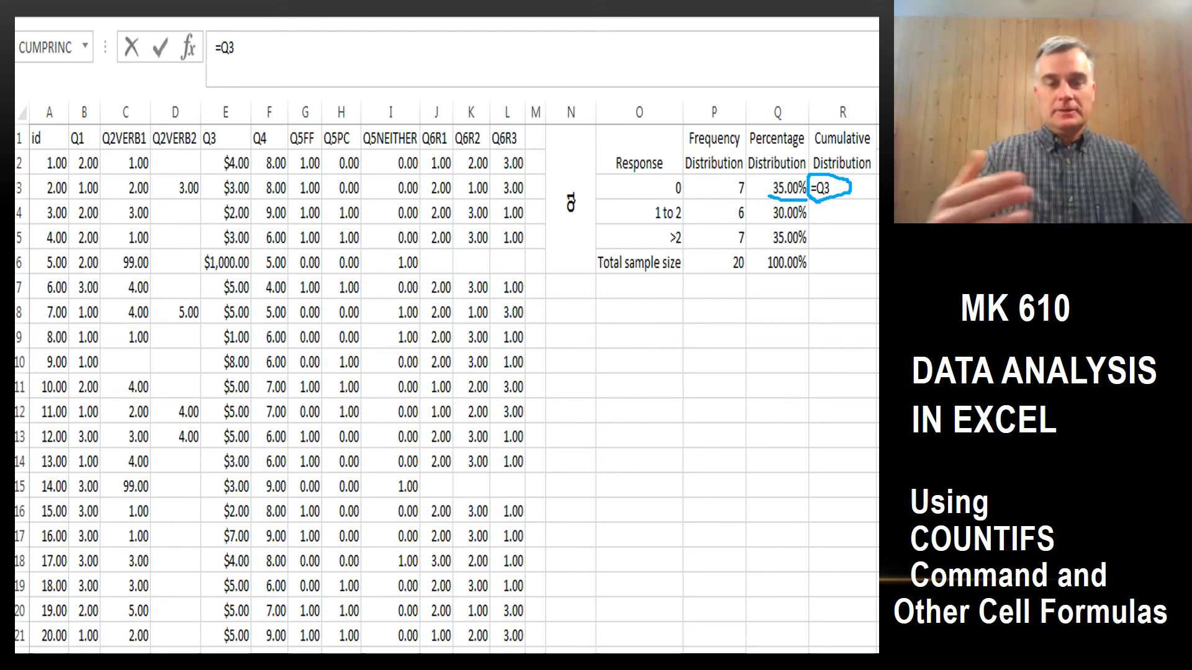
pyautogui.moveTo(826, 198)
pyautogui.mouseDown()
pyautogui.moveTo(859, 198)
pyautogui.moveTo(850, 191)
pyautogui.mouseUp()
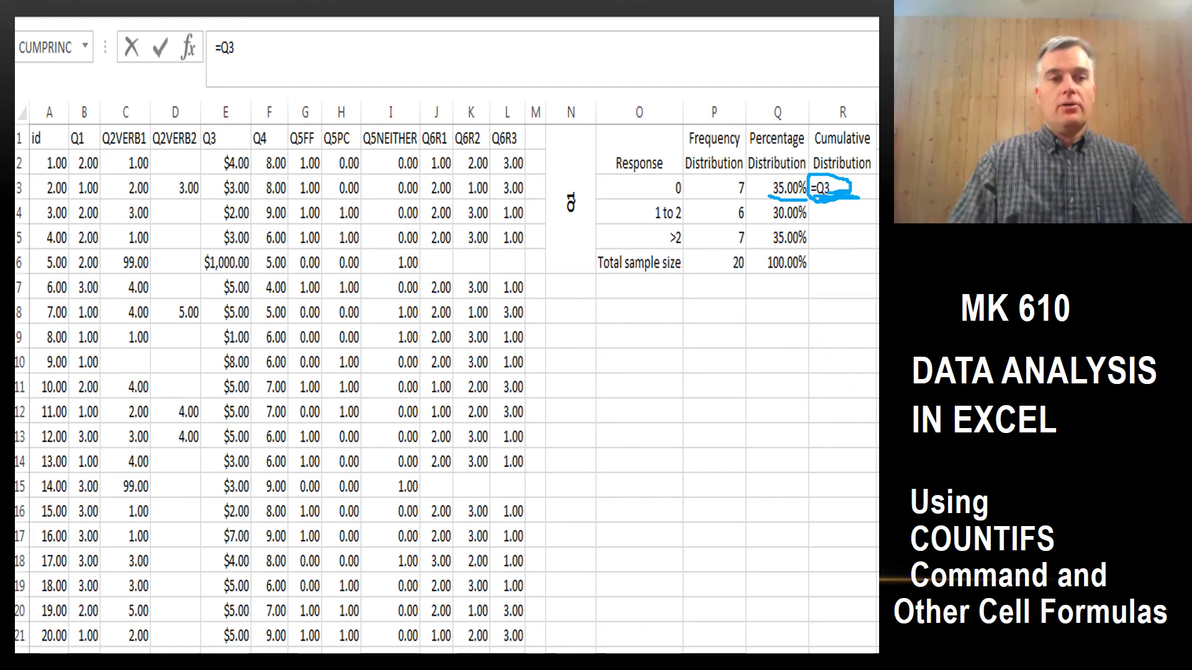
pyautogui.press('Return')
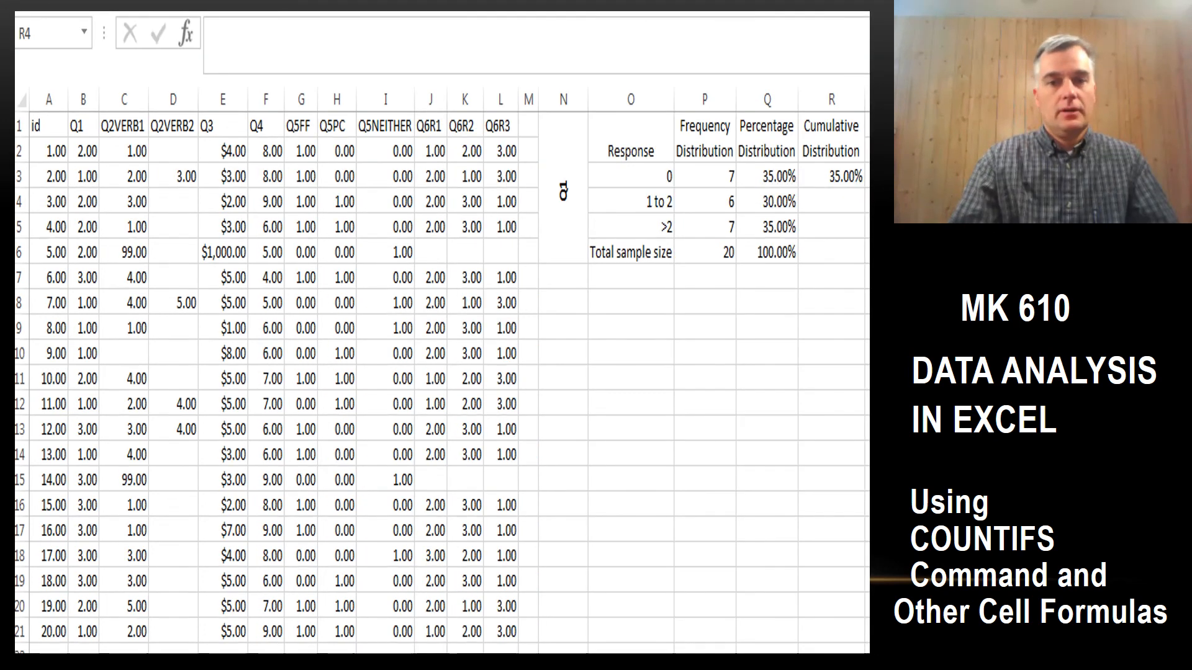
pyautogui.moveTo(822, 191); pyautogui.dragTo(859, 187)
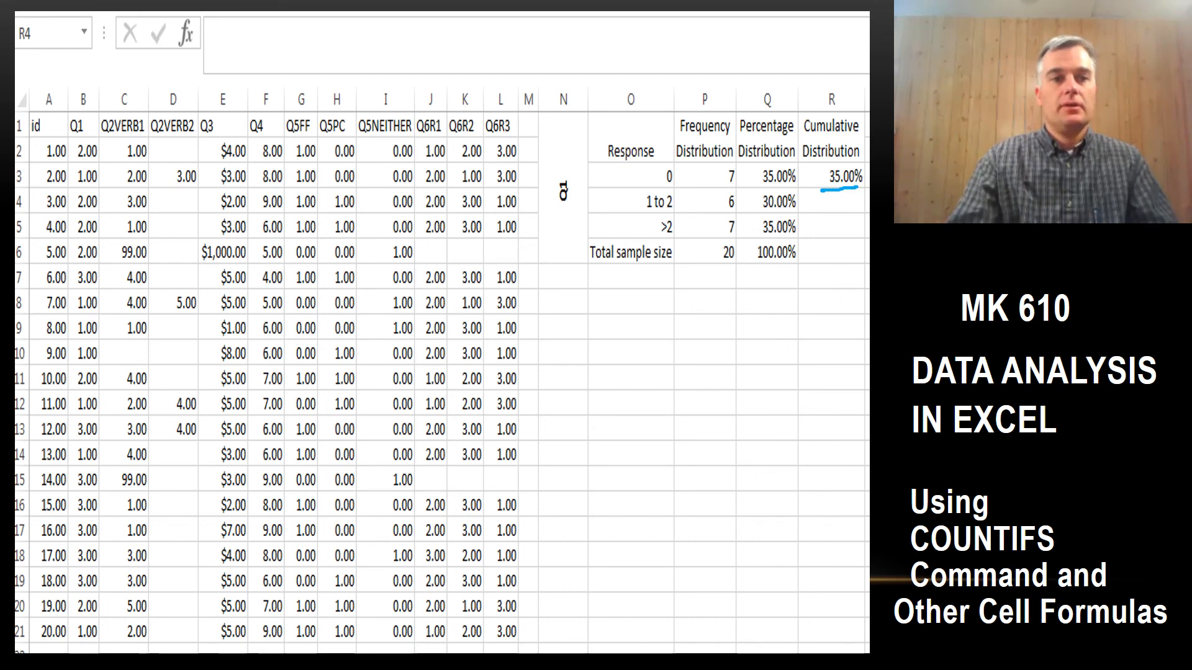
# Show =Q3+Q4 in R4, circle it with both percentages, underline responses 0 and 1 to 2, and underline R4's result on the following slide.
pyautogui.write('=Q3+Q4')
pyautogui.moveTo(815, 218)
pyautogui.mouseDown()
pyautogui.moveTo(850, 214)
pyautogui.moveTo(830, 184)
pyautogui.moveTo(806, 216)
pyautogui.mouseUp()
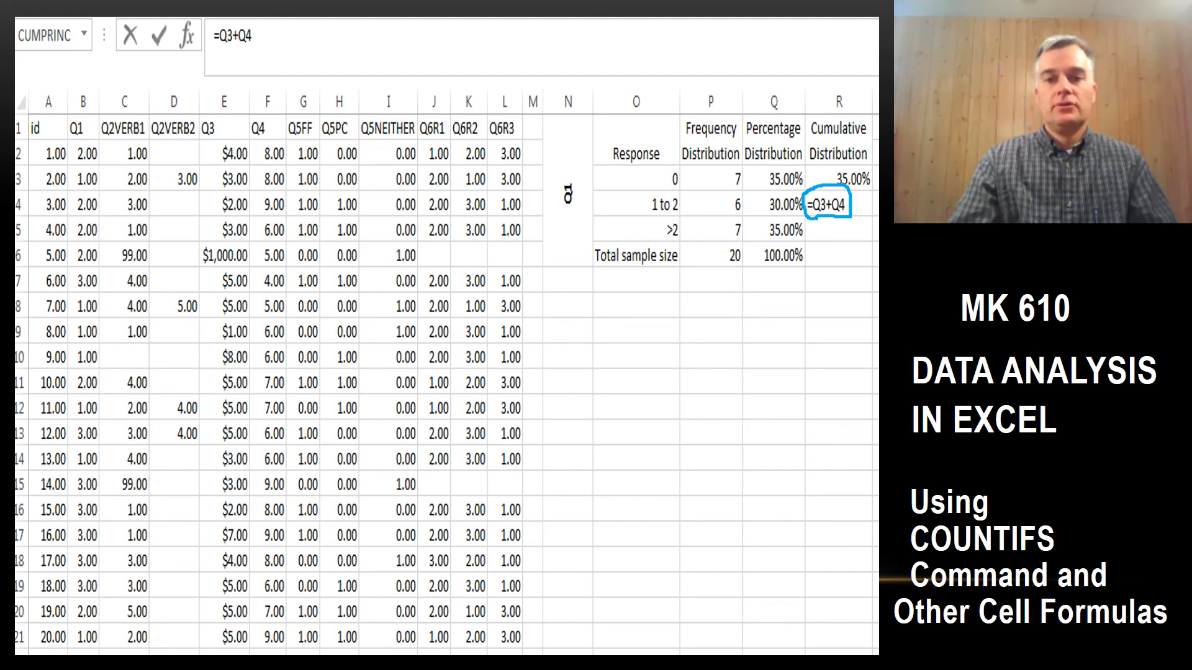
pyautogui.moveTo(775, 164)
pyautogui.mouseDown()
pyautogui.moveTo(759, 187)
pyautogui.moveTo(802, 186)
pyautogui.moveTo(770, 164)
pyautogui.moveTo(758, 204)
pyautogui.moveTo(792, 214)
pyautogui.moveTo(796, 191)
pyautogui.mouseUp()
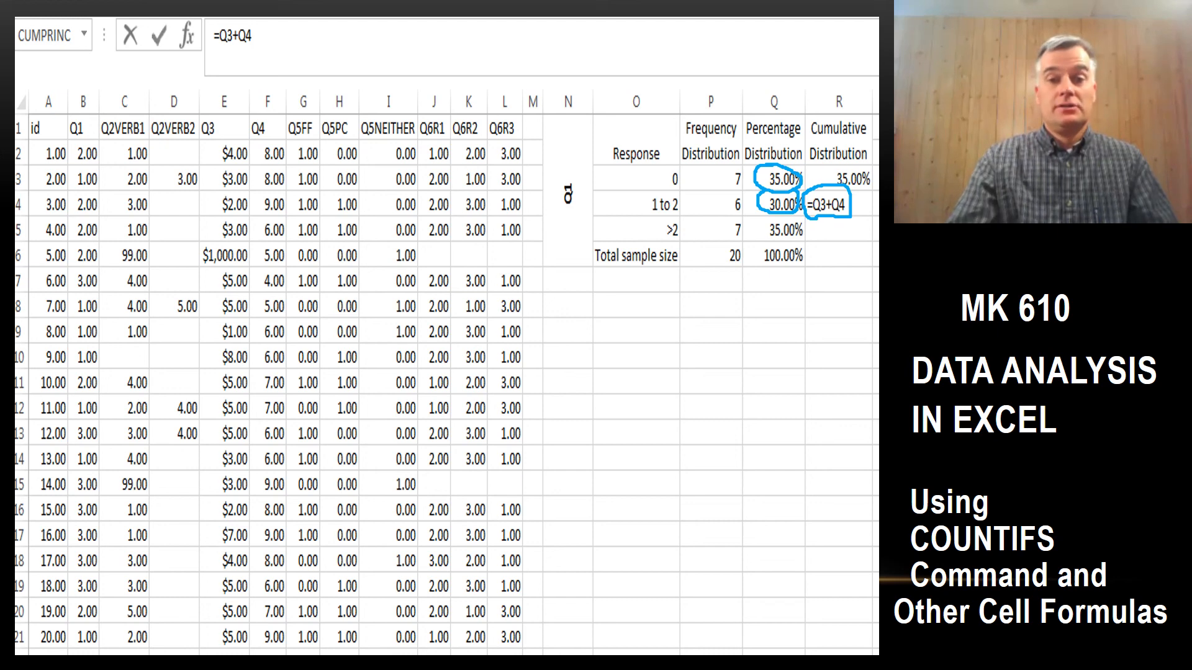
pyautogui.moveTo(822, 218)
pyautogui.mouseDown()
pyautogui.moveTo(862, 209)
pyautogui.moveTo(845, 222)
pyautogui.mouseUp()
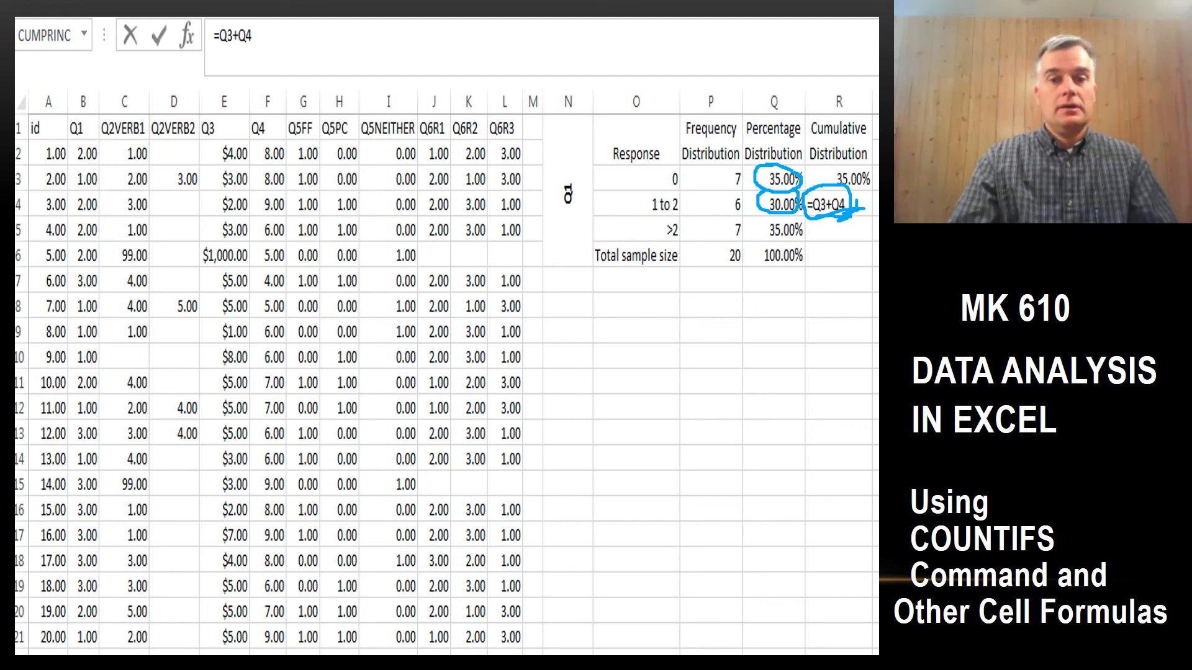
pyautogui.moveTo(645, 187); pyautogui.dragTo(683, 188)
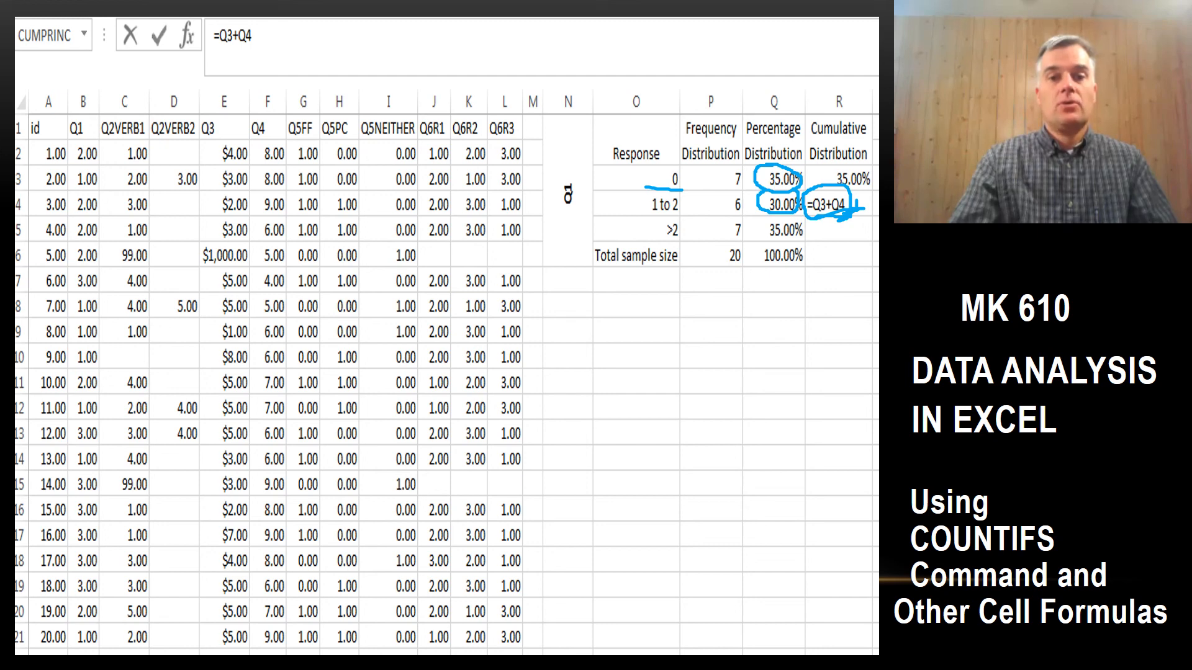
pyautogui.moveTo(638, 217); pyautogui.dragTo(685, 217)
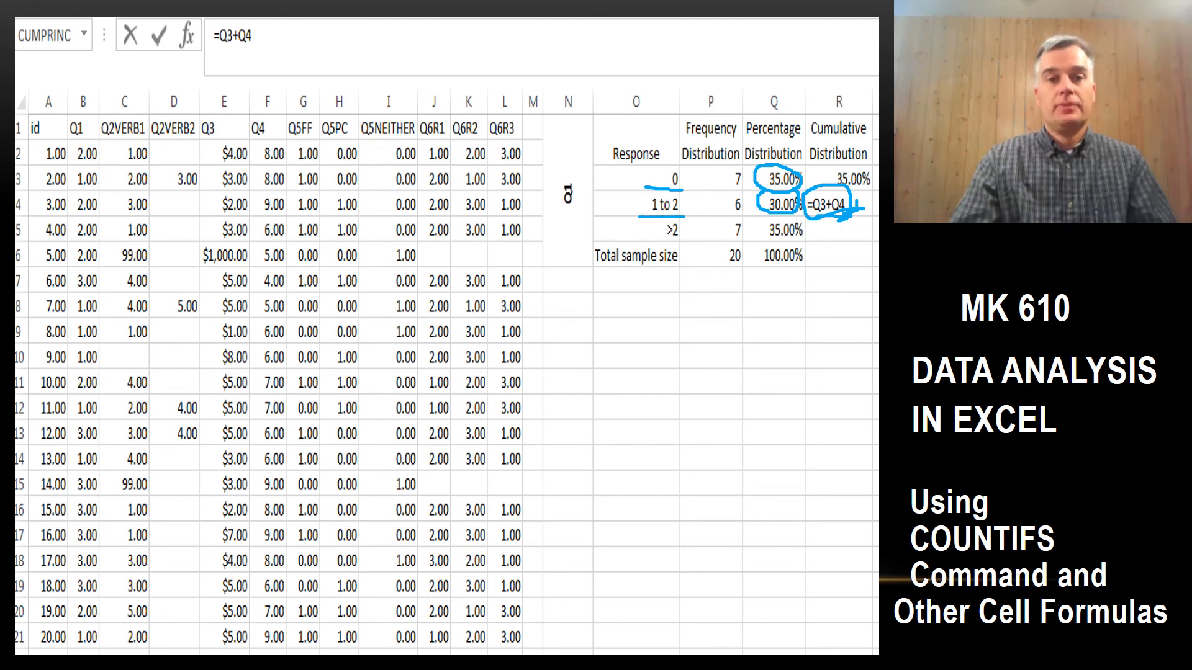
pyautogui.press('Return')
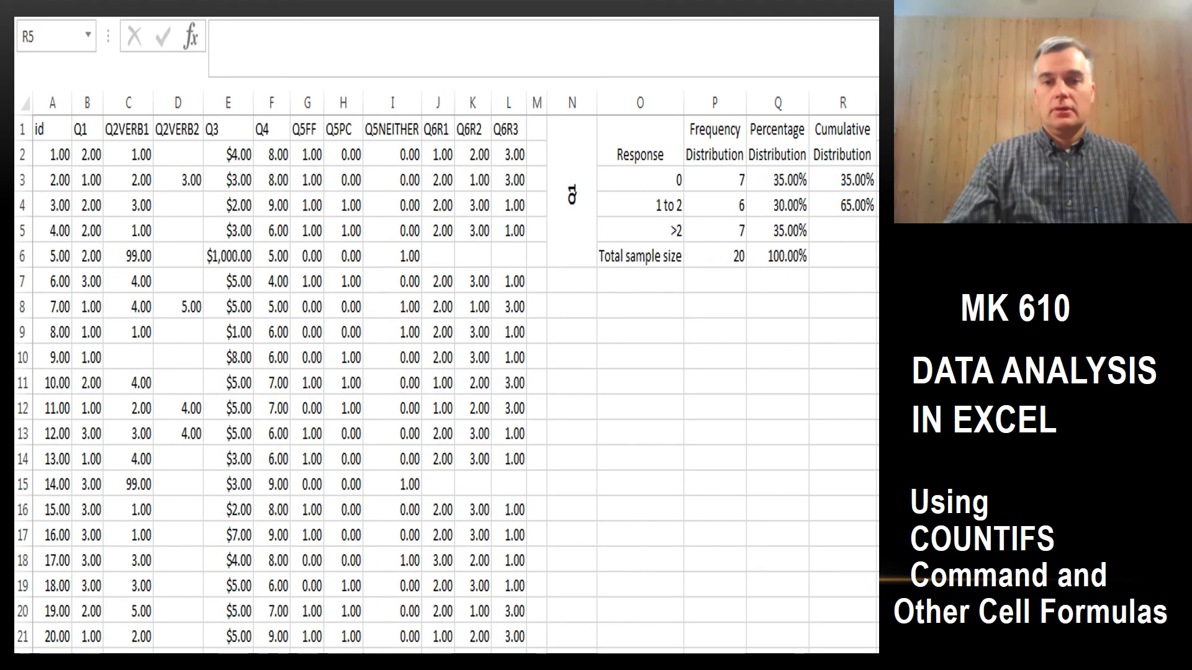
pyautogui.moveTo(824, 221); pyautogui.dragTo(880, 217)
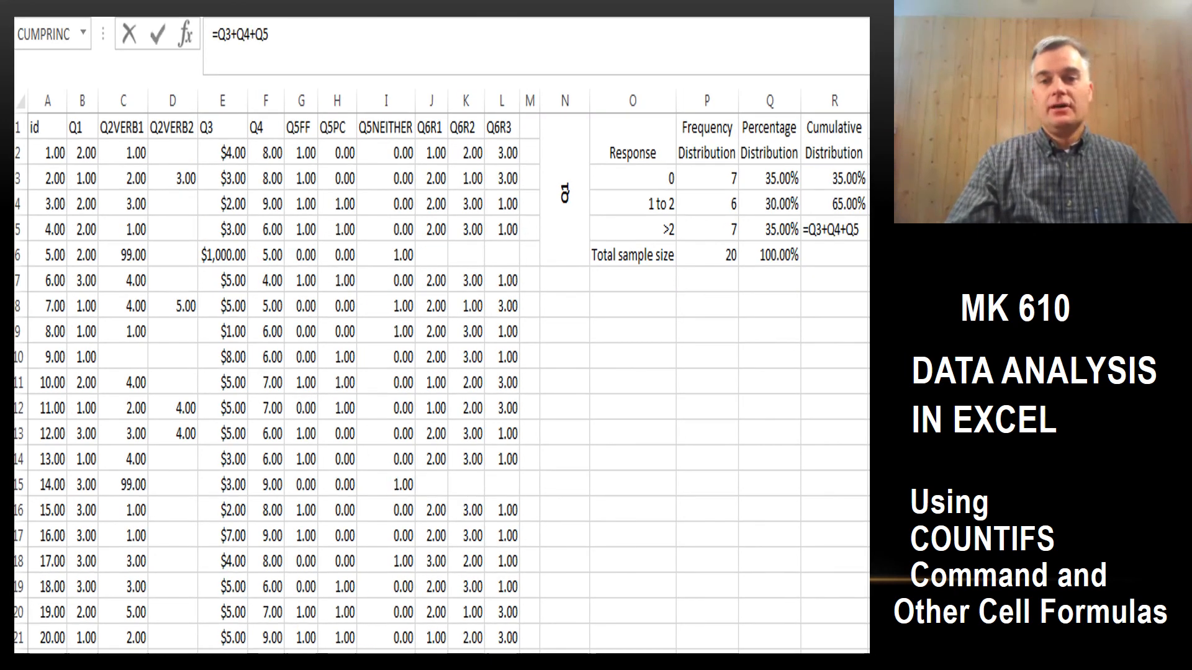
# Circle =Q3+Q4+Q5 in R5 with the three percentages it adds, mark their response categories, and circle the 100.00% cumulative result.
pyautogui.moveTo(804, 246)
pyautogui.mouseDown()
pyautogui.moveTo(864, 240)
pyautogui.moveTo(850, 216)
pyautogui.moveTo(810, 217)
pyautogui.moveTo(804, 248)
pyautogui.mouseUp()
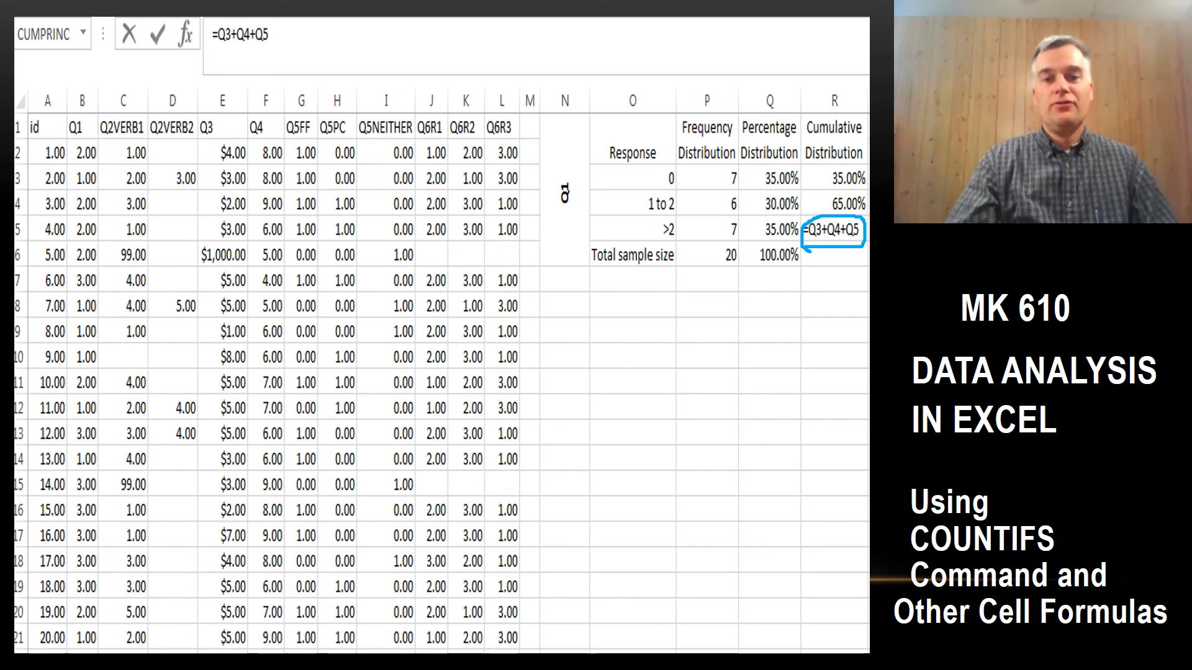
pyautogui.moveTo(800, 166)
pyautogui.mouseDown()
pyautogui.moveTo(770, 163)
pyautogui.moveTo(754, 190)
pyautogui.moveTo(805, 179)
pyautogui.moveTo(807, 166)
pyautogui.moveTo(774, 221)
pyautogui.moveTo(818, 200)
pyautogui.moveTo(799, 188)
pyautogui.moveTo(752, 229)
pyautogui.moveTo(798, 247)
pyautogui.moveTo(801, 223)
pyautogui.mouseUp()
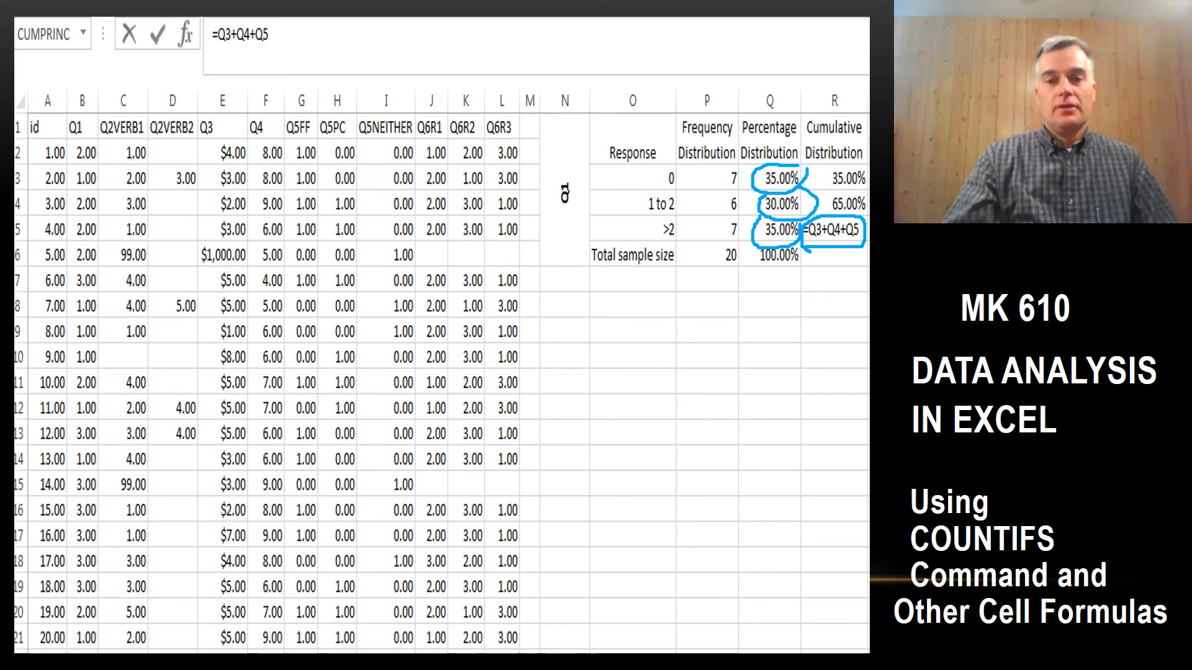
pyautogui.moveTo(646, 190)
pyautogui.mouseDown()
pyautogui.moveTo(674, 188)
pyautogui.moveTo(665, 216)
pyautogui.moveTo(676, 215)
pyautogui.moveTo(659, 237)
pyautogui.moveTo(677, 236)
pyautogui.mouseUp()
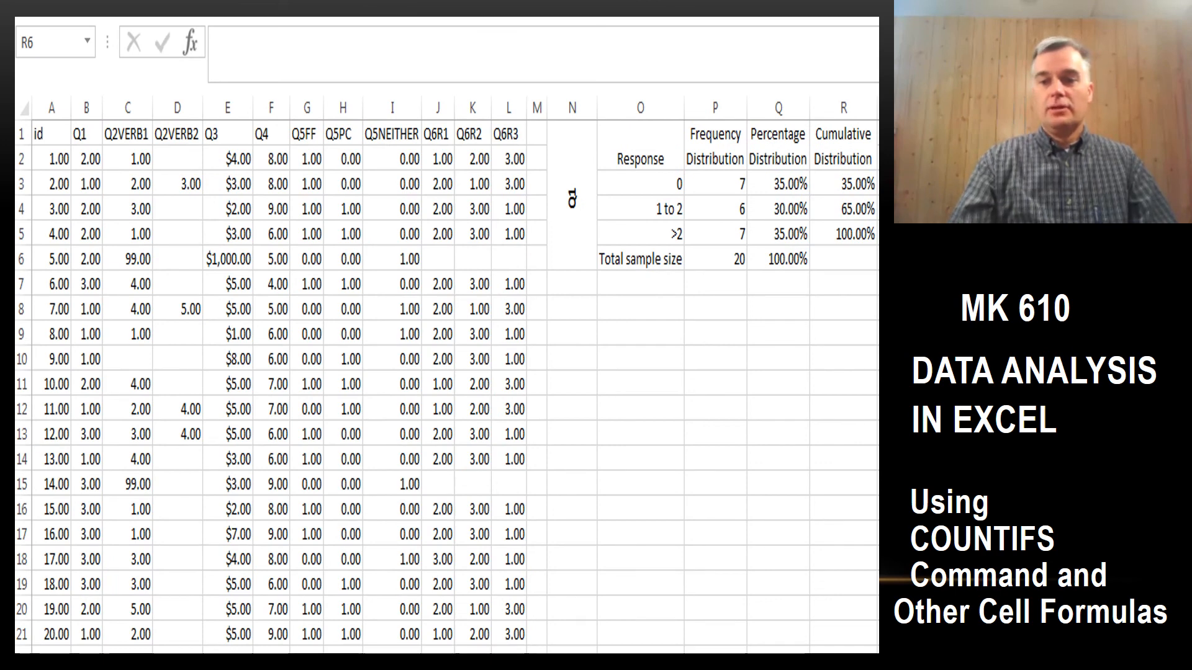
pyautogui.moveTo(830, 254)
pyautogui.mouseDown()
pyautogui.moveTo(879, 249)
pyautogui.moveTo(876, 227)
pyautogui.moveTo(832, 217)
pyautogui.moveTo(828, 248)
pyautogui.mouseUp()
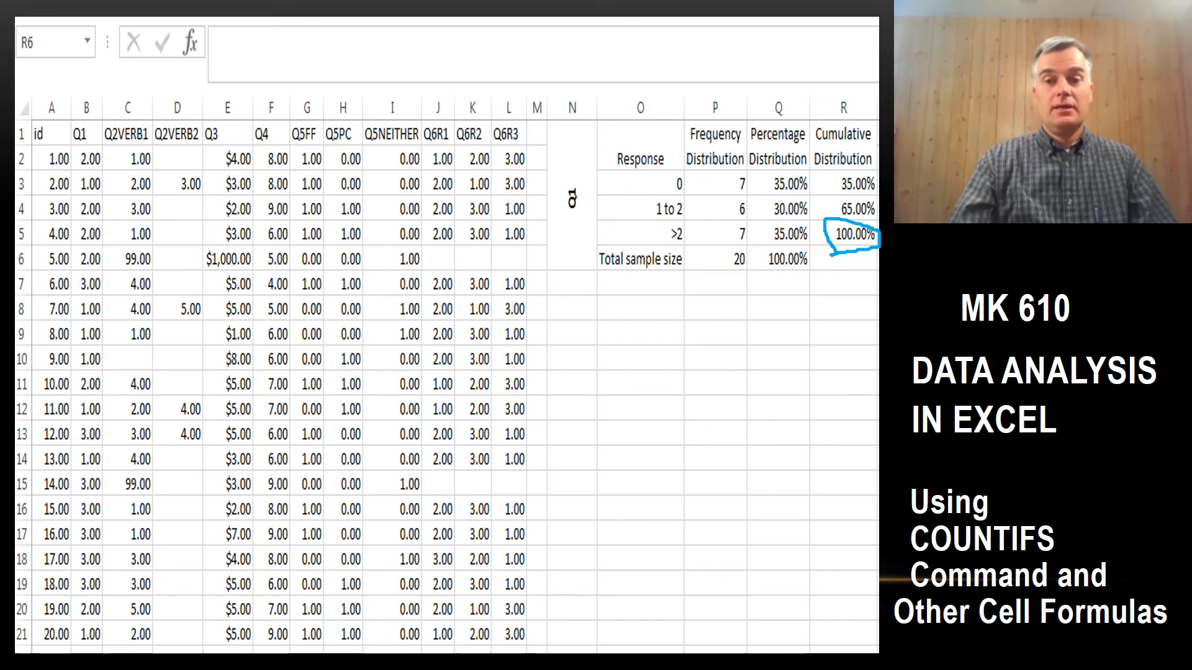
pyautogui.moveTo(658, 301)
pyautogui.mouseDown()
pyautogui.moveTo(559, 279)
pyautogui.moveTo(540, 162)
pyautogui.moveTo(639, 106)
pyautogui.moveTo(775, 100)
pyautogui.moveTo(873, 125)
pyautogui.moveTo(871, 262)
pyautogui.moveTo(754, 300)
pyautogui.moveTo(655, 304)
pyautogui.mouseUp()
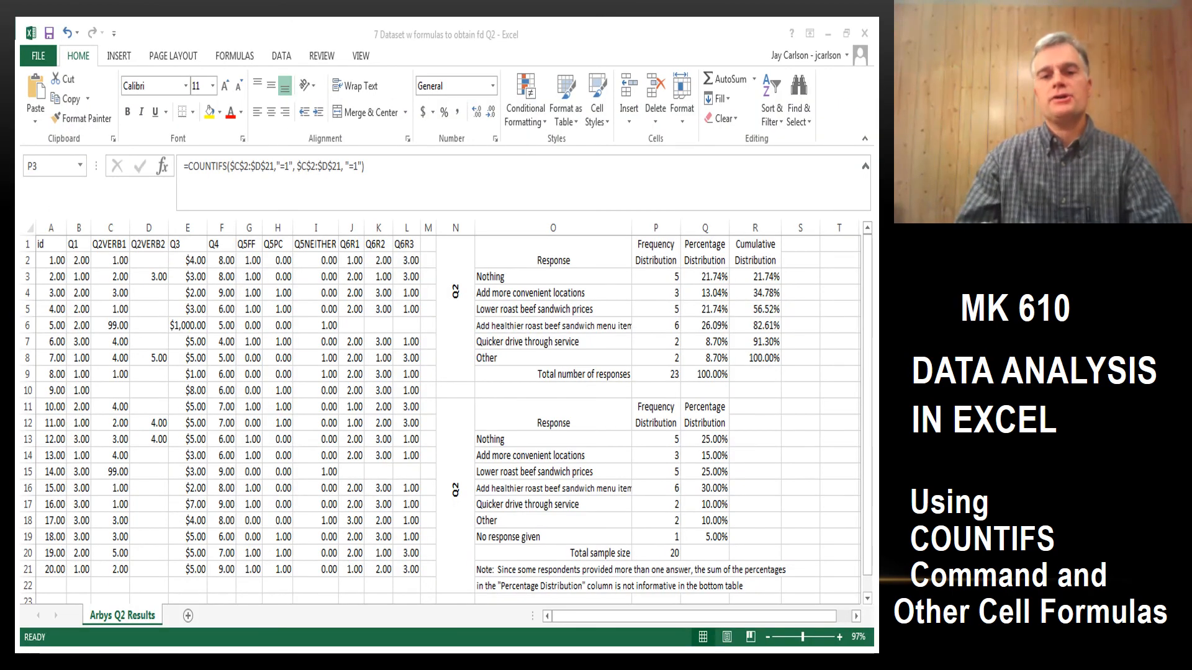
# Outline the two Q2 distribution tables and circle the frequency for the Nothing response in P3.
pyautogui.moveTo(604, 199)
pyautogui.mouseDown()
pyautogui.moveTo(490, 220)
pyautogui.moveTo(434, 305)
pyautogui.moveTo(498, 387)
pyautogui.moveTo(643, 391)
pyautogui.moveTo(750, 371)
pyautogui.moveTo(821, 247)
pyautogui.moveTo(730, 207)
pyautogui.moveTo(605, 200)
pyautogui.mouseUp()
pyautogui.moveTo(518, 396)
pyautogui.mouseDown()
pyautogui.moveTo(458, 429)
pyautogui.moveTo(450, 554)
pyautogui.moveTo(618, 605)
pyautogui.moveTo(794, 568)
pyautogui.moveTo(813, 377)
pyautogui.mouseUp()
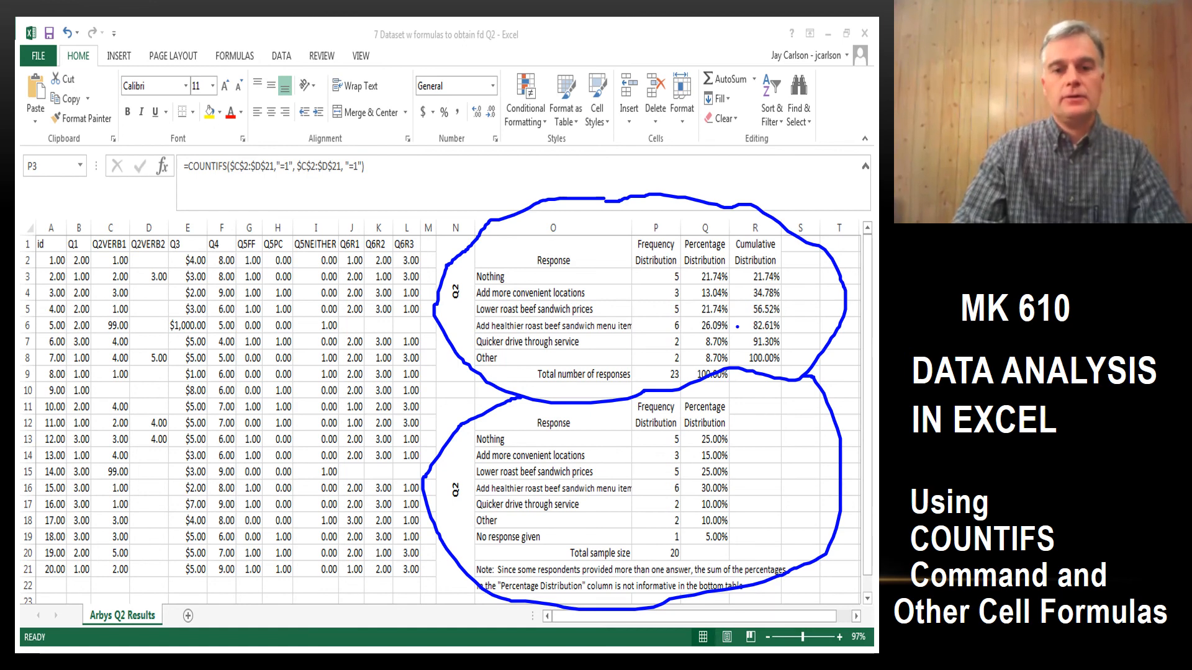
pyautogui.moveTo(647, 287); pyautogui.dragTo(682, 286)
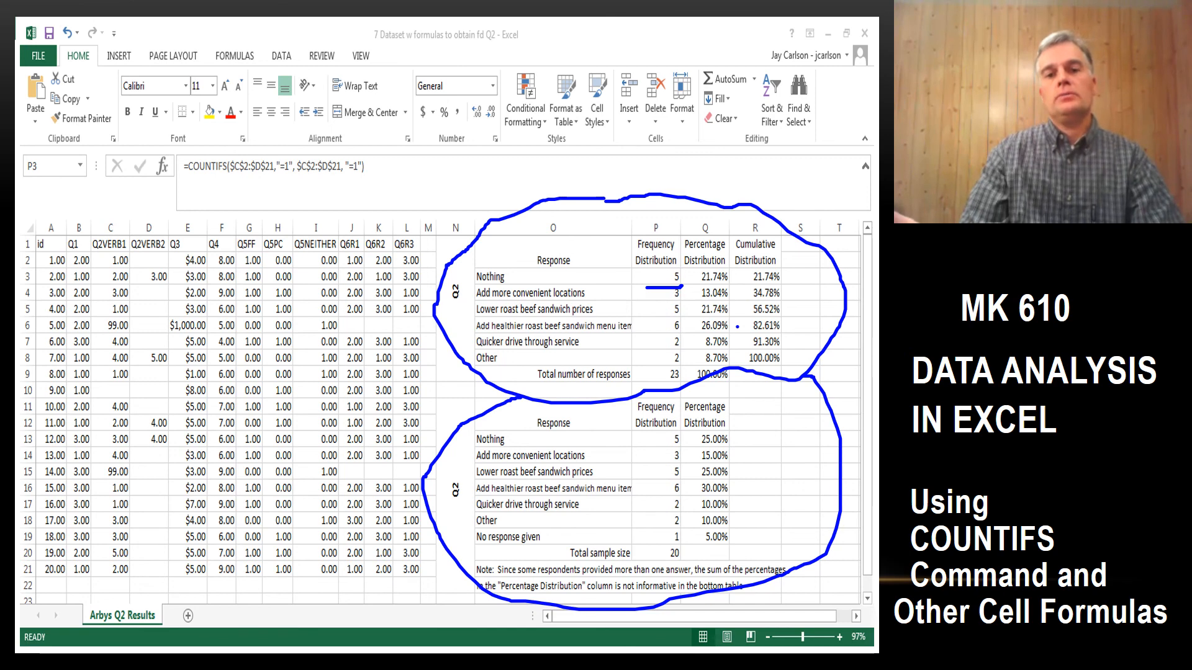
pyautogui.moveTo(682, 285)
pyautogui.mouseDown()
pyautogui.moveTo(674, 266)
pyautogui.moveTo(650, 272)
pyautogui.moveTo(647, 287)
pyautogui.mouseUp()
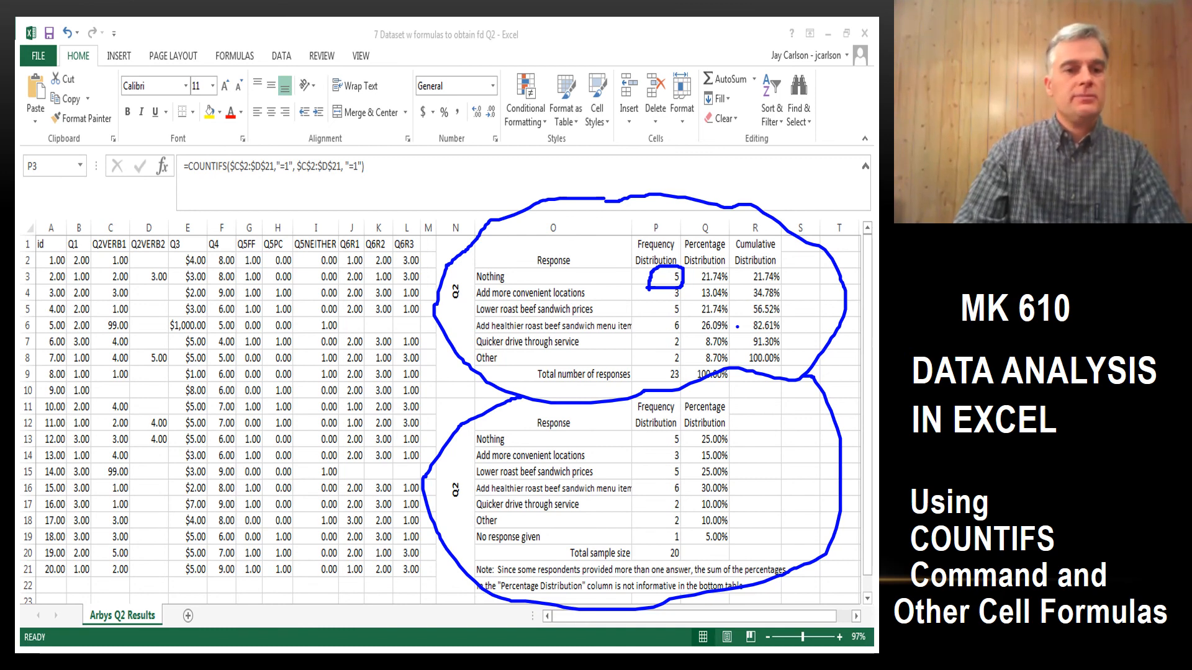
# Circle the P3 COUNTIFS formula, outline the Q2VERB1 and Q2VERB2 columns from row 2 to 21, and underline the formula's ranges and "=1" criteria.
pyautogui.moveTo(185, 183); pyautogui.dragTo(363, 185)
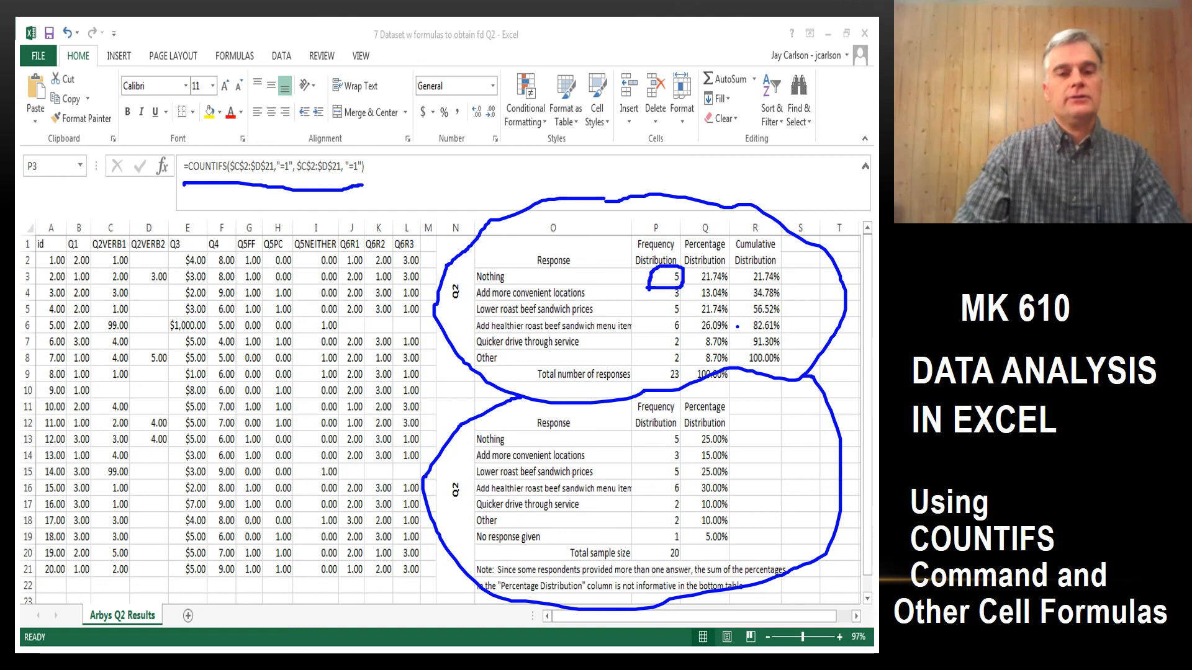
pyautogui.moveTo(182, 180)
pyautogui.mouseDown()
pyautogui.moveTo(205, 153)
pyautogui.moveTo(383, 159)
pyautogui.moveTo(368, 184)
pyautogui.mouseUp()
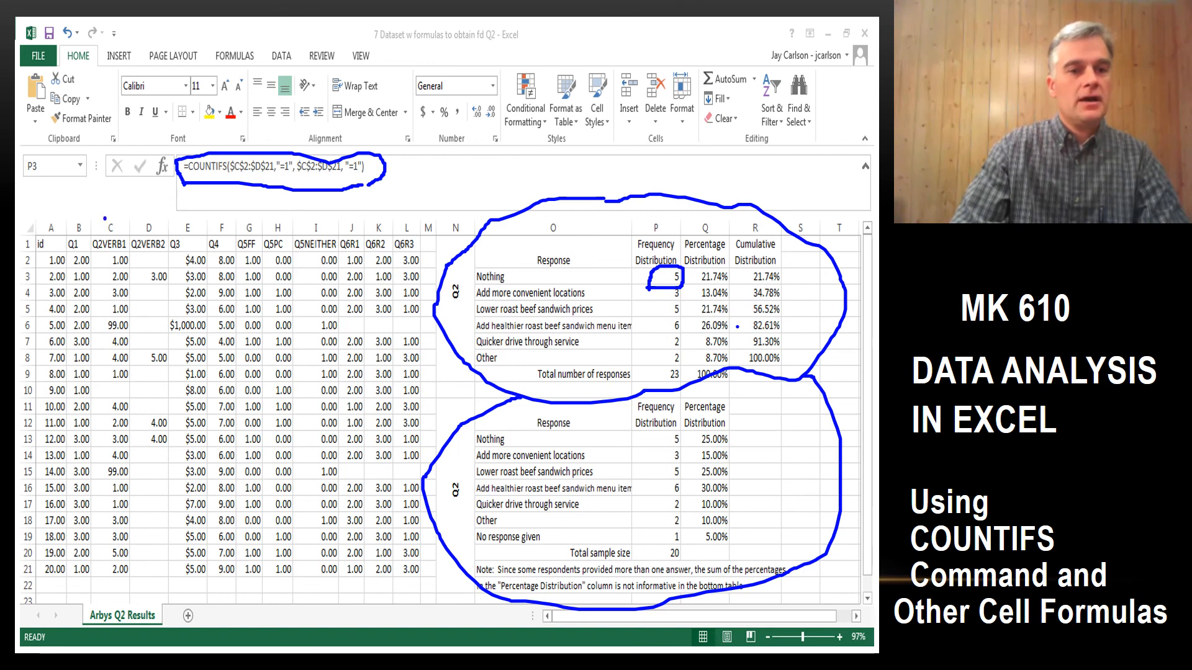
pyautogui.moveTo(93, 223)
pyautogui.mouseDown()
pyautogui.moveTo(102, 448)
pyautogui.moveTo(76, 573)
pyautogui.moveTo(118, 599)
pyautogui.moveTo(172, 588)
pyautogui.moveTo(185, 358)
pyautogui.moveTo(182, 242)
pyautogui.moveTo(162, 217)
pyautogui.moveTo(111, 216)
pyautogui.mouseUp()
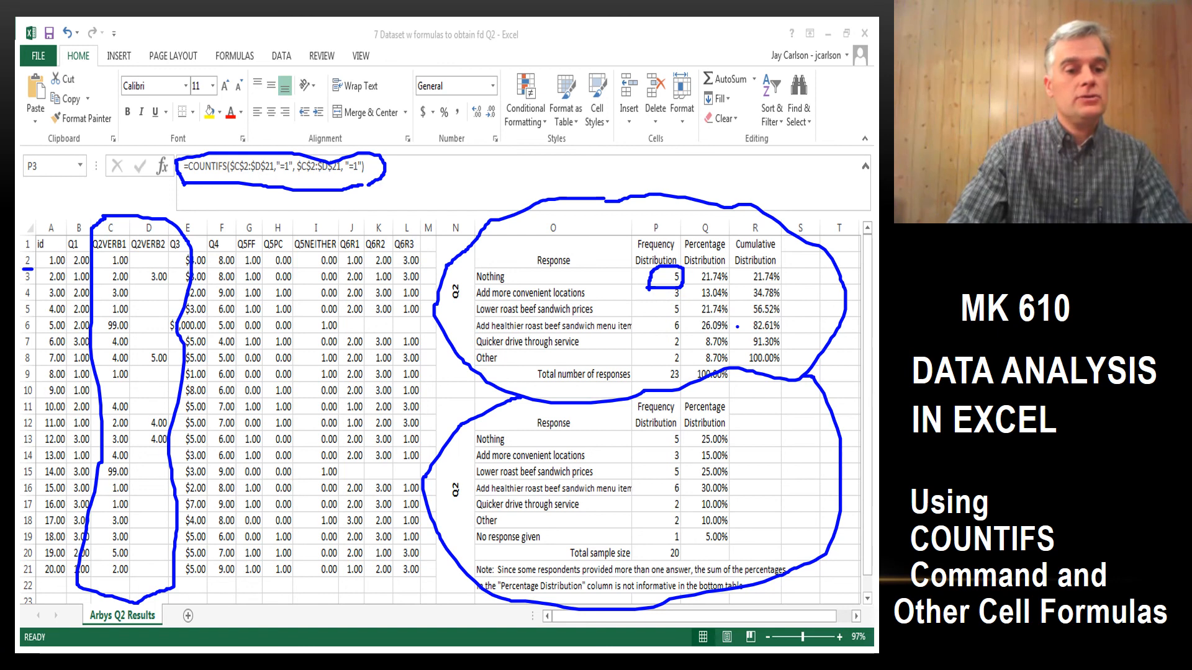
pyautogui.moveTo(24, 576); pyautogui.dragTo(37, 577)
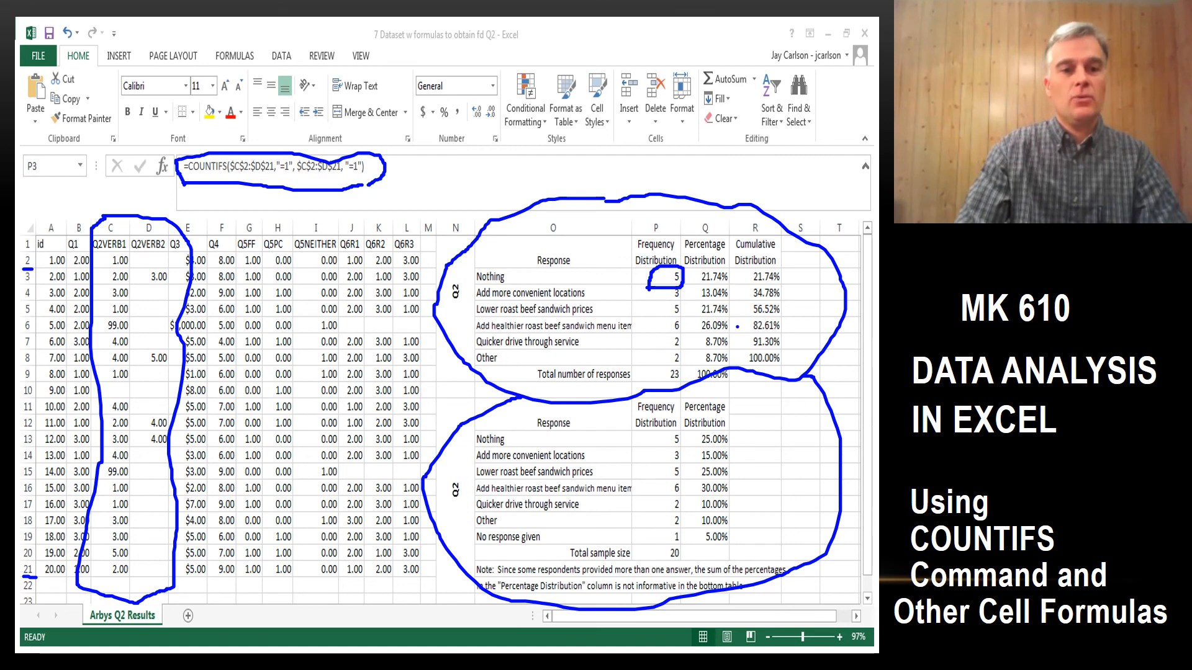
pyautogui.moveTo(277, 180); pyautogui.dragTo(361, 177)
pyautogui.moveTo(232, 179); pyautogui.dragTo(339, 176)
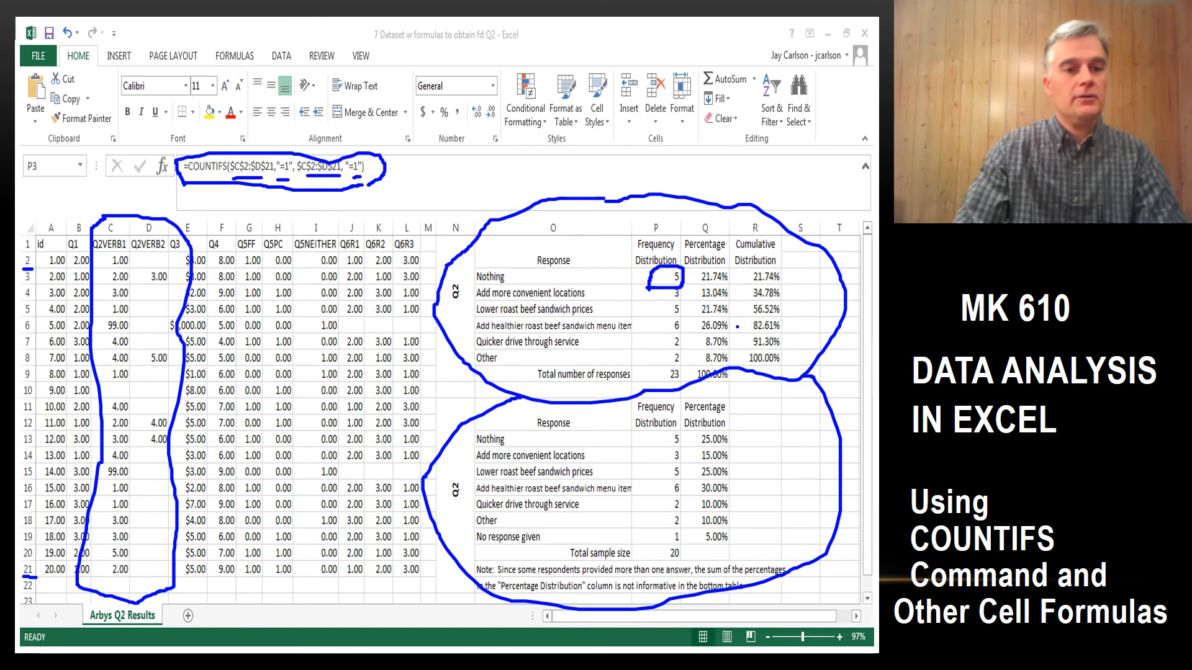
# Underline each 1.00 response in the Q2VERB1 column, in rows 2, 5, 9, 16 and 17.
pyautogui.moveTo(113, 270); pyautogui.dragTo(120, 270)
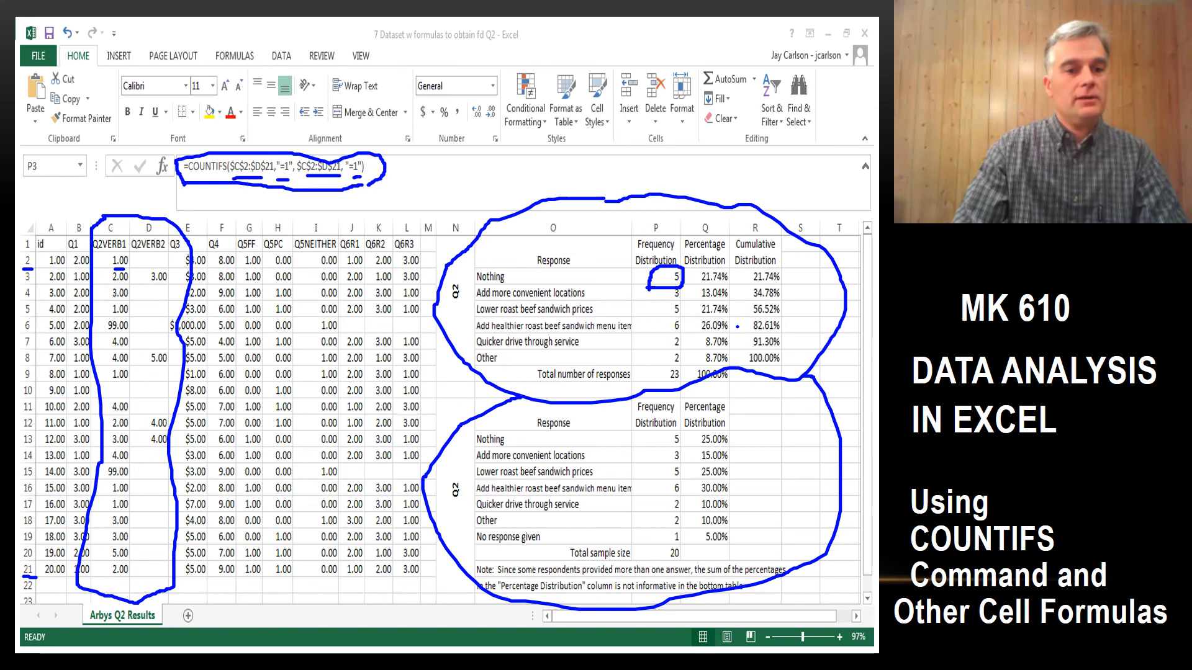
pyautogui.moveTo(115, 316); pyautogui.dragTo(131, 316)
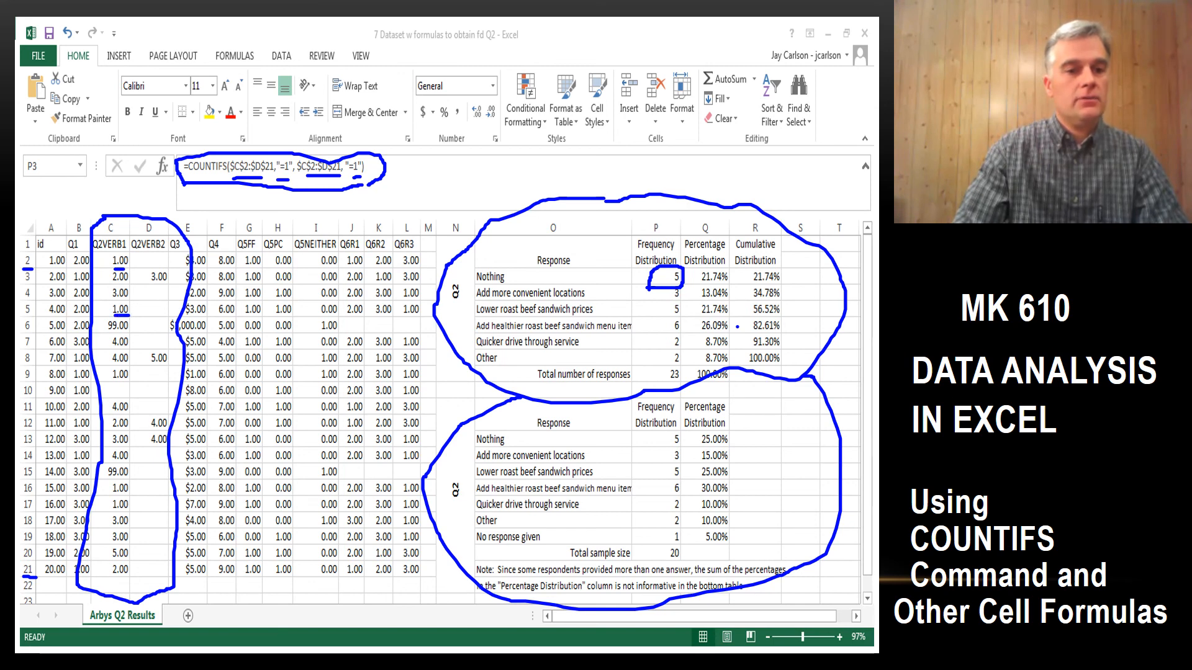
pyautogui.moveTo(114, 383); pyautogui.dragTo(126, 383)
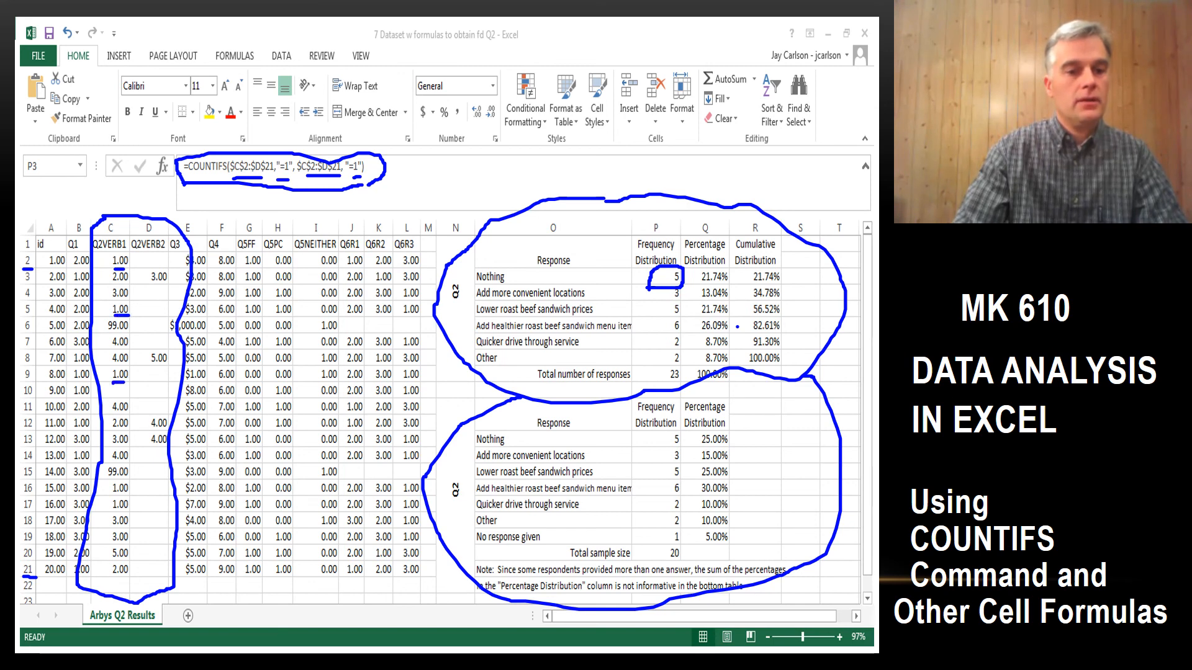
pyautogui.moveTo(112, 497)
pyautogui.mouseDown()
pyautogui.moveTo(127, 497)
pyautogui.moveTo(130, 514)
pyautogui.mouseUp()
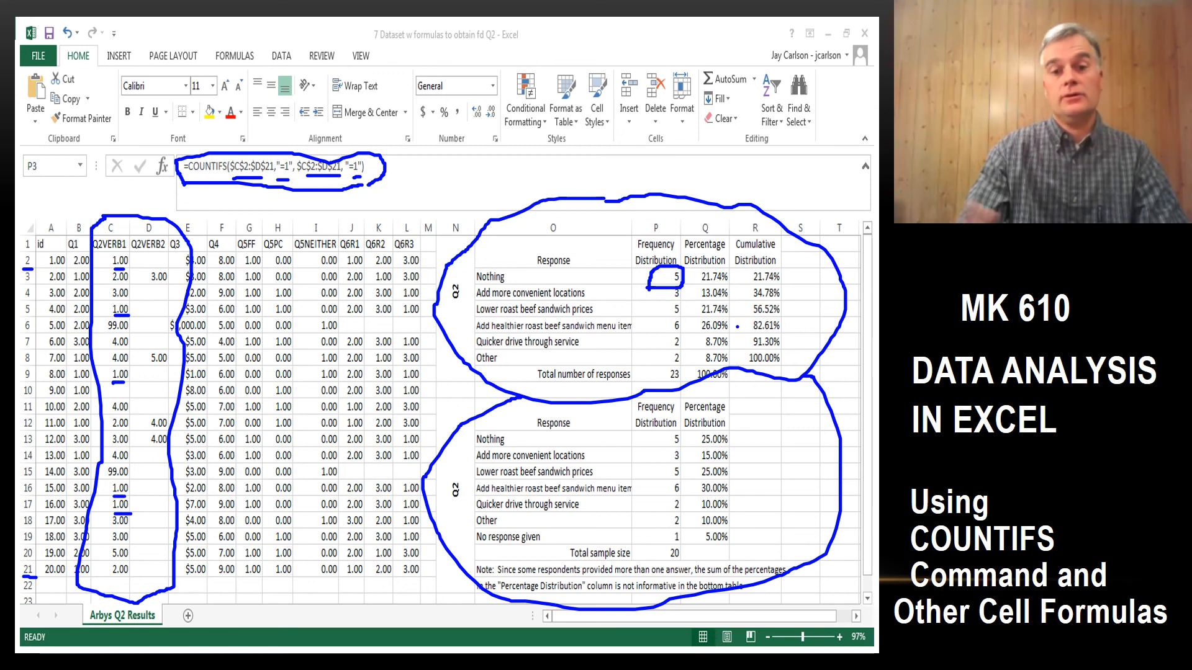